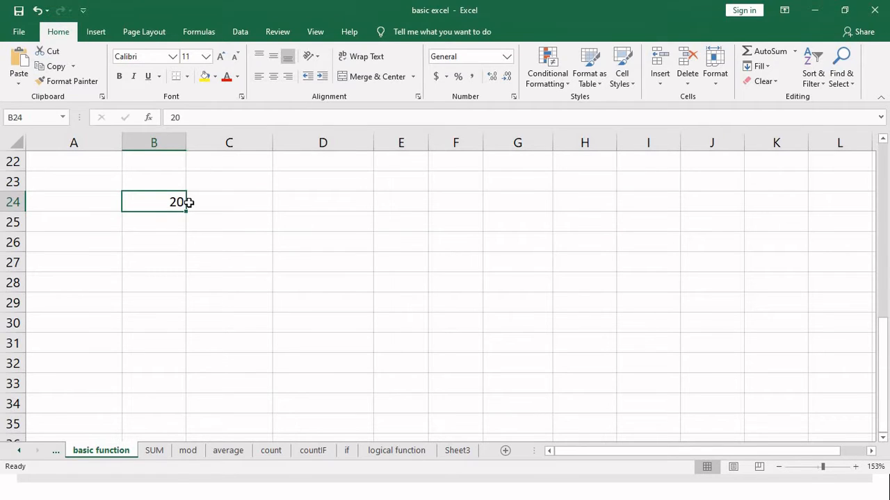
Step: Label B23 as a and C23 as b, and enter 10 in C24
{"action": "left_click", "coordinate": [189, 202]}
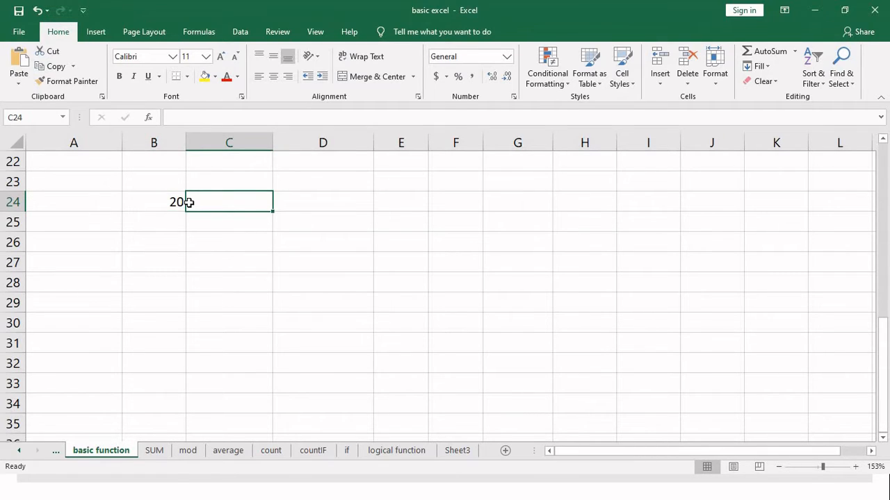
{"action": "key", "text": "Left"}
{"action": "key", "text": "Up"}
{"action": "type", "text": "a"}
{"action": "key", "text": "Right"}
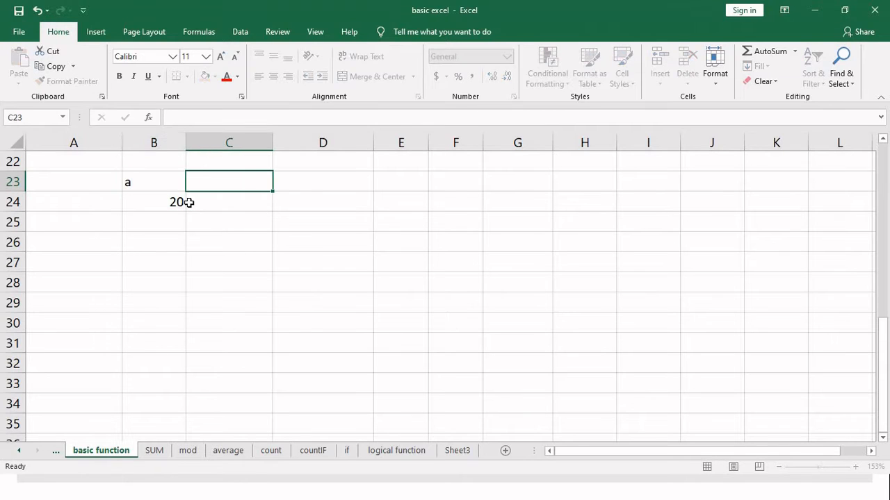
{"action": "type", "text": "b"}
{"action": "key", "text": "Return"}
{"action": "type", "text": "10"}
{"action": "key", "text": "Return"}
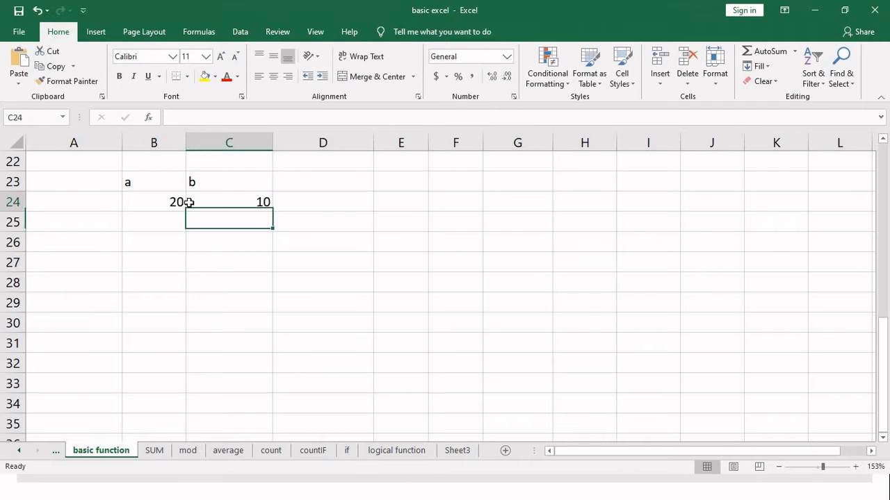
Step: Fill the 20 in B24 down through B28
{"action": "key", "text": "Up"}
{"action": "key", "text": "Left"}
{"action": "left_click_drag", "start_coordinate": [177, 202], "coordinate": [174, 278]}
{"action": "key", "text": "ctrl+d"}
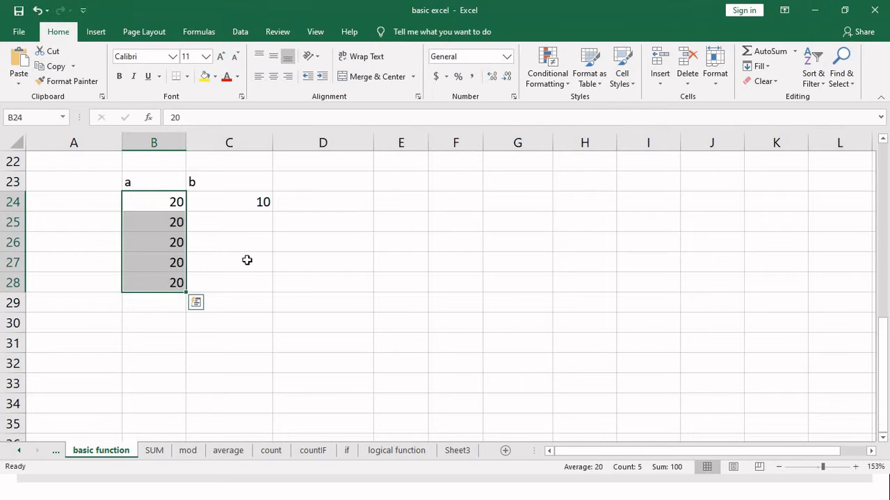
Step: Enter the note ctrl+d in cell E25
{"action": "left_click", "coordinate": [407, 228]}
{"action": "type", "text": "ctrl"}
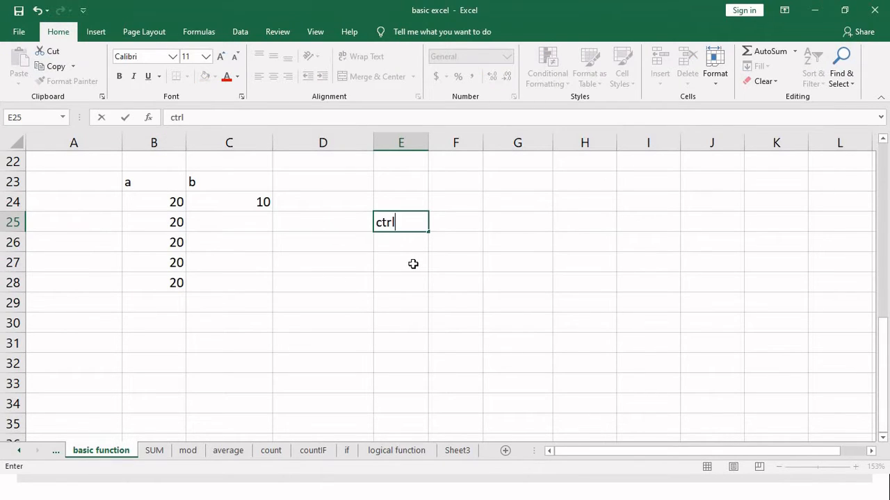
{"action": "type", "text": "+d"}
Step: Fill the 10 in C24 down through C28
{"action": "left_click_drag", "start_coordinate": [263, 209], "coordinate": [261, 281]}
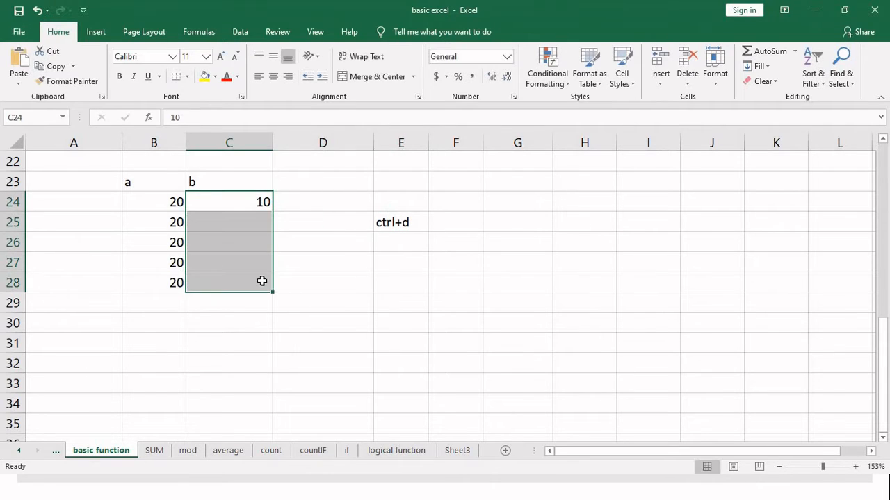
{"action": "key", "text": "ctrl+d"}
{"action": "key", "text": "ctrl+q"}
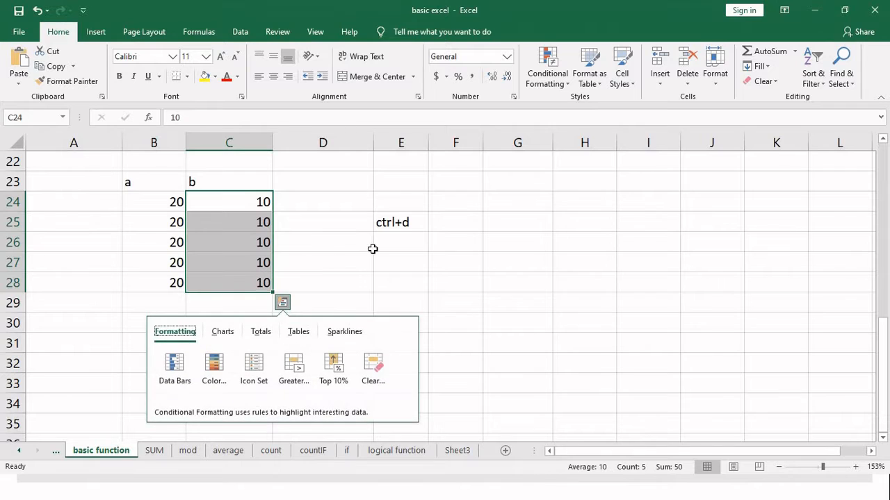
Step: Move the ctrl+d note from E25 to G25
{"action": "left_click", "coordinate": [396, 219]}
{"action": "left_click_drag", "start_coordinate": [400, 232], "coordinate": [518, 235]}
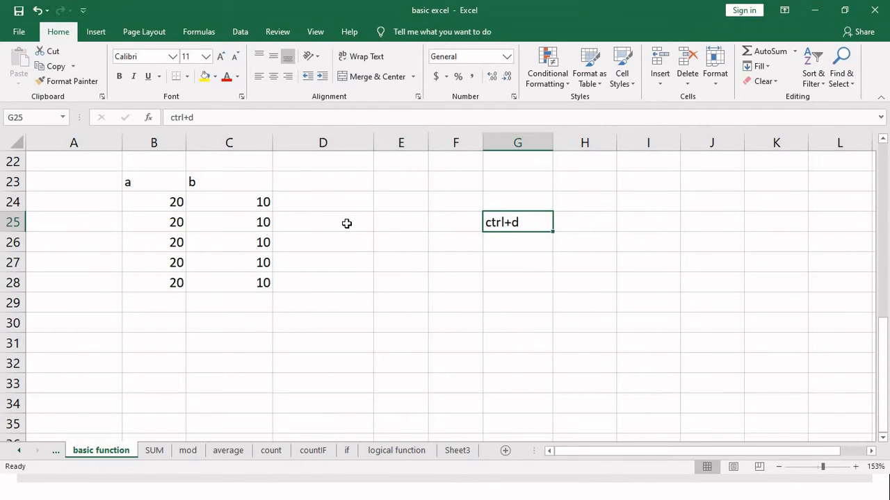
Step: Enter the formula =B24+C24 in D24 and fill it down through D28
{"action": "left_click", "coordinate": [330, 203]}
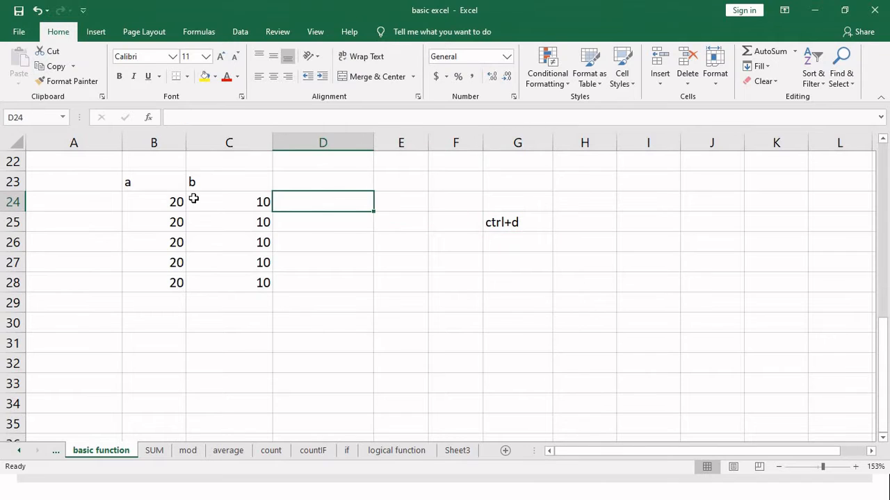
{"action": "type", "text": "="}
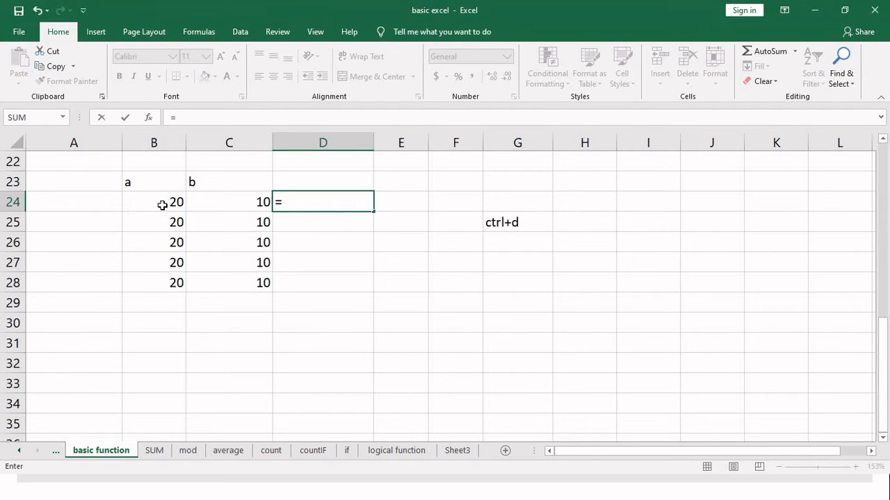
{"action": "type", "text": "b"}
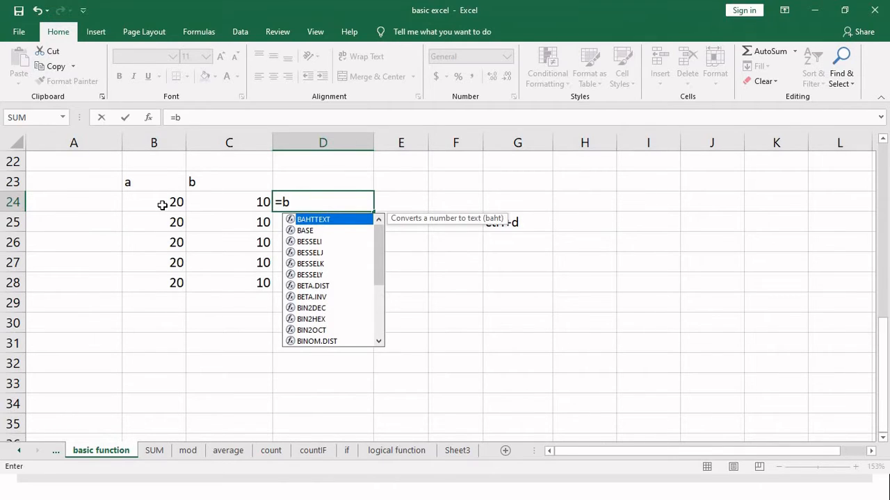
{"action": "type", "text": "24"}
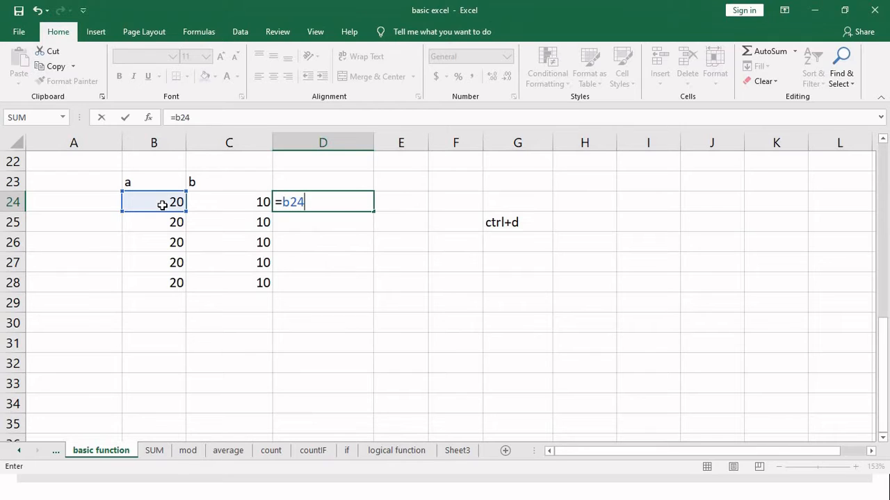
{"action": "type", "text": "+"}
{"action": "left_click", "coordinate": [226, 202]}
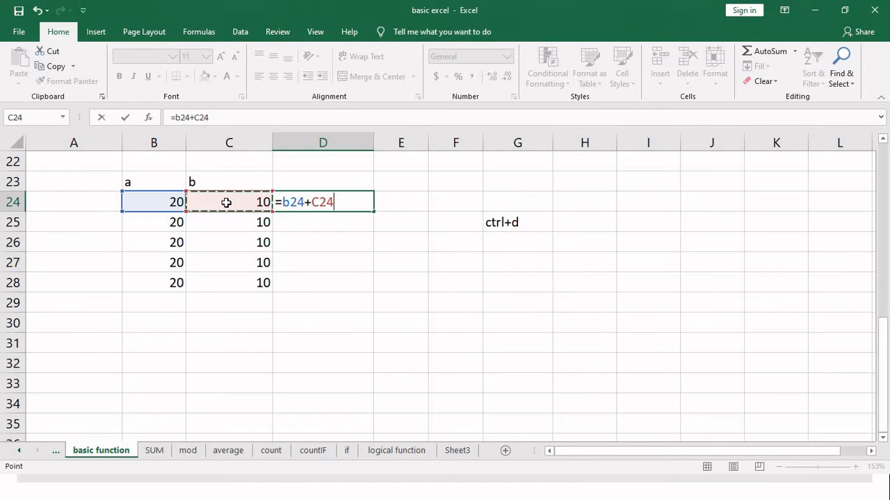
{"action": "key", "text": "Return"}
{"action": "key", "text": "Up"}
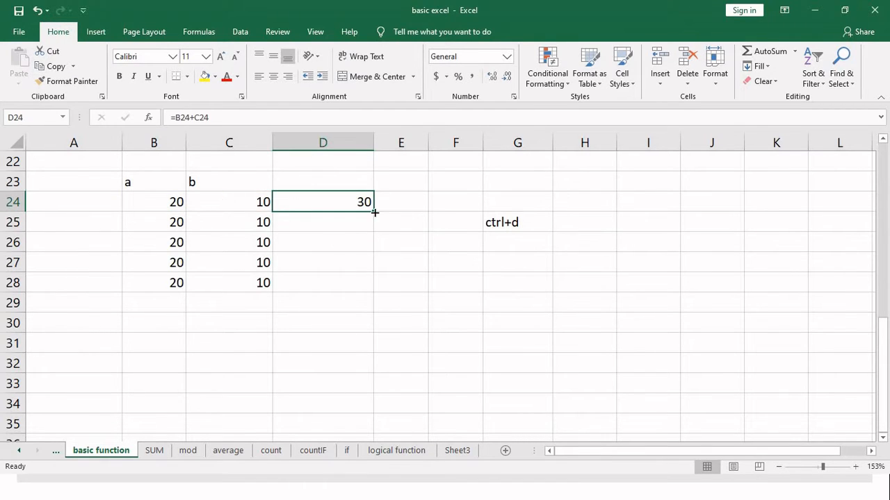
{"action": "left_click_drag", "start_coordinate": [374, 213], "coordinate": [373, 289]}
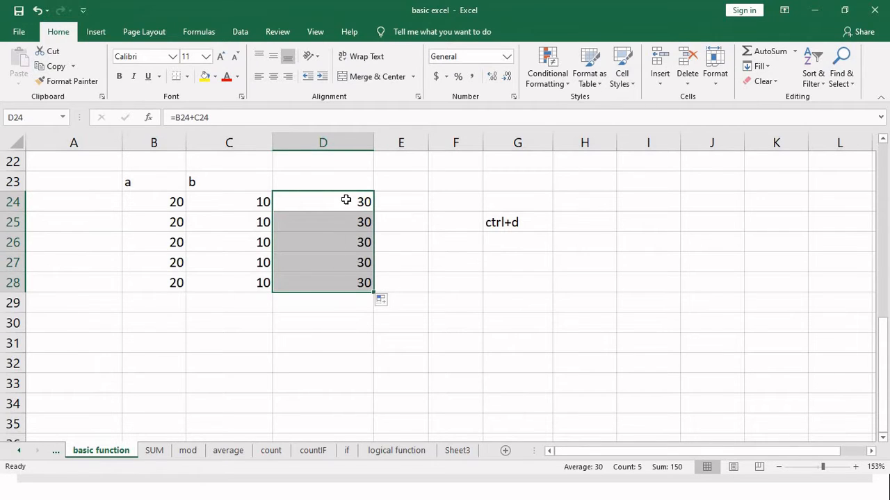
Step: Set B25 to 40 and C25 to 20
{"action": "left_click", "coordinate": [171, 224]}
{"action": "type", "text": "40"}
{"action": "key", "text": "Tab"}
{"action": "key", "text": "Tab"}
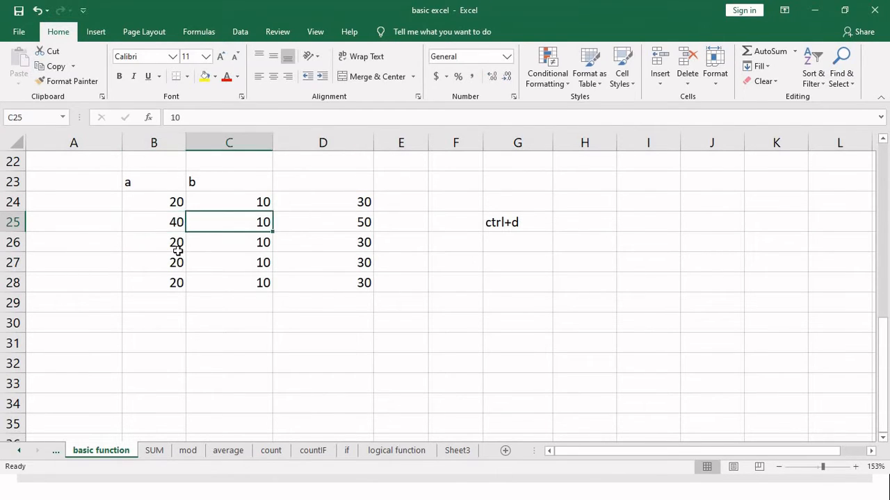
{"action": "key", "text": "Left"}
{"action": "key", "text": "Left"}
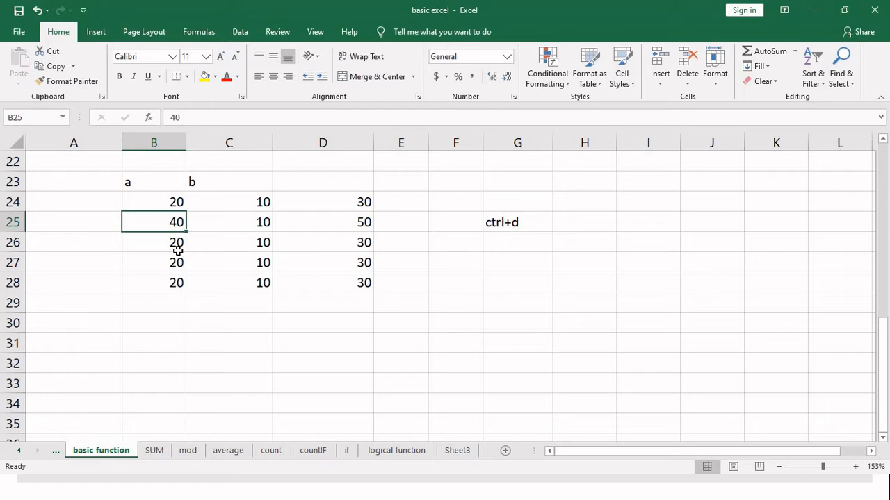
{"action": "key", "text": "Right"}
{"action": "type", "text": "20"}
{"action": "key", "text": "Tab"}
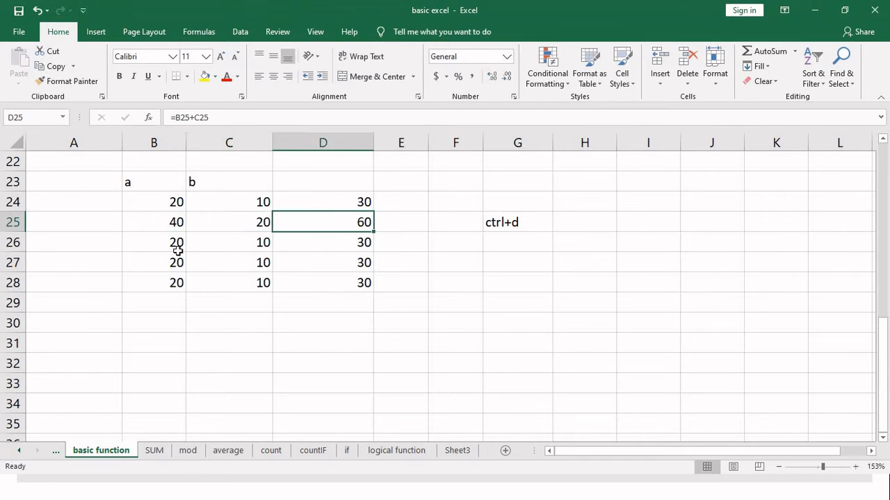
Step: Set the column a value in B27 to 35
{"action": "key", "text": "Down"}
{"action": "key", "text": "Down"}
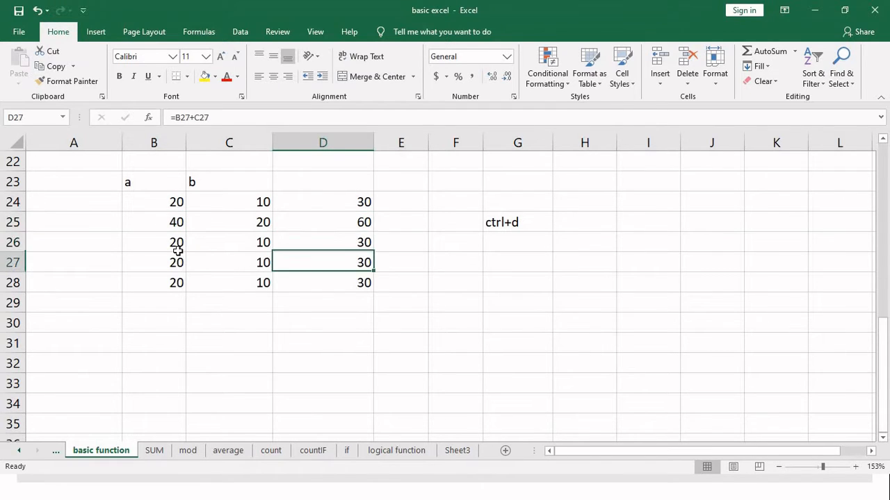
{"action": "key", "text": "Left"}
{"action": "key", "text": "Left"}
{"action": "type", "text": "35"}
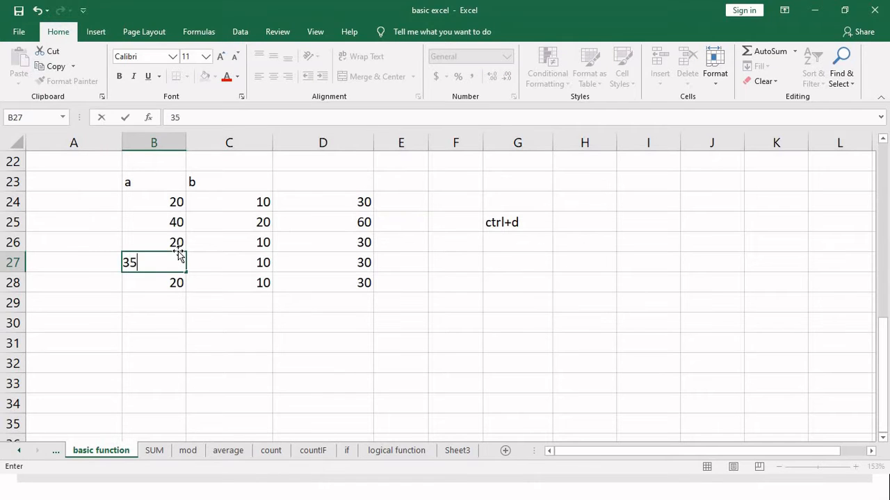
{"action": "key", "text": "Tab"}
{"action": "key", "text": "Tab"}
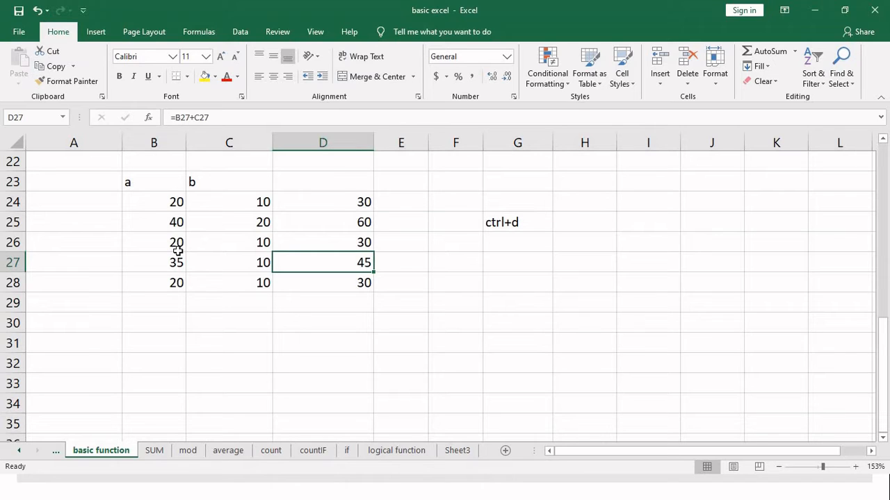
Step: Examine the addition formulas in D24 through D28 one cell at a time
{"action": "key", "text": "Down"}
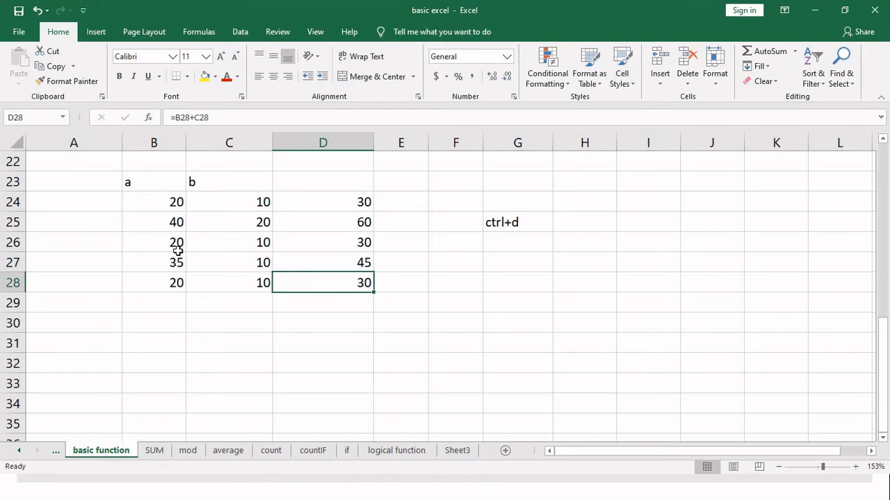
{"action": "key", "text": "Up"}
{"action": "key", "text": "Up"}
{"action": "key", "text": "Up"}
{"action": "key", "text": "Up"}
{"action": "key", "text": "Down"}
{"action": "key", "text": "Down"}
{"action": "key", "text": "Down"}
{"action": "key", "text": "Down"}
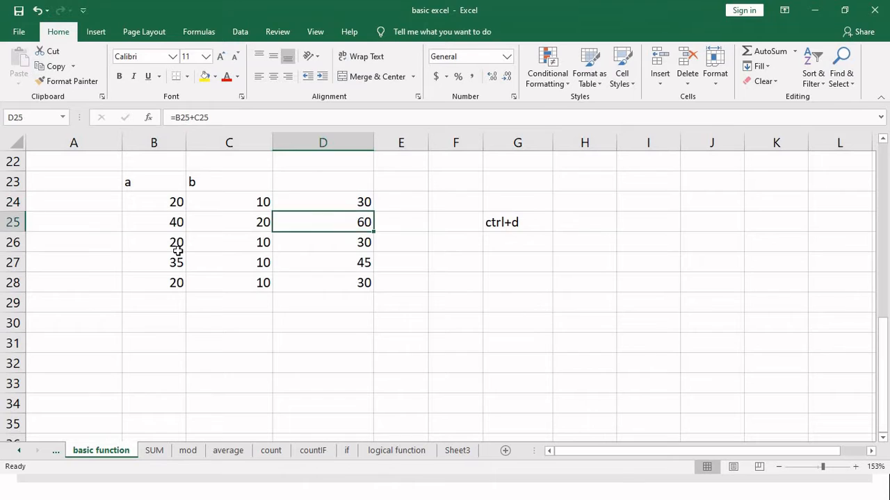
Step: Try the formula =B24+B25+B28 in B29 and clear the cell
{"action": "key", "text": "Down"}
{"action": "key", "text": "Left"}
{"action": "key", "text": "Left"}
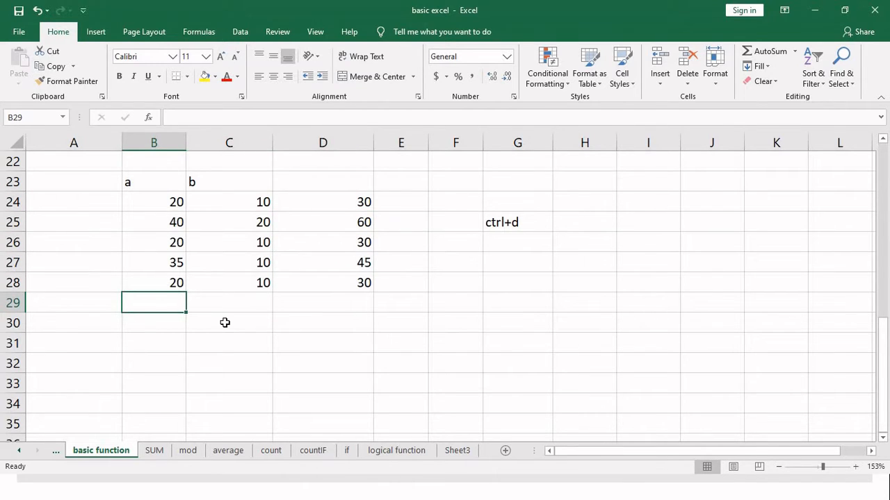
{"action": "type", "text": "=s"}
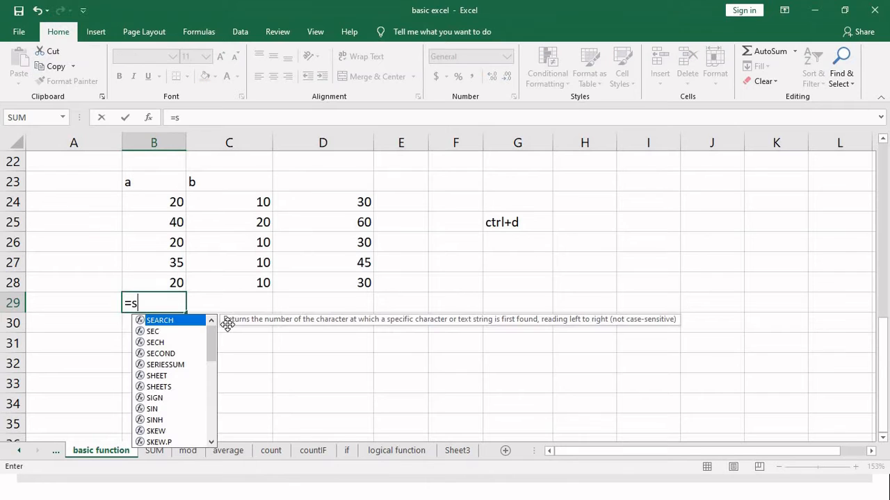
{"action": "key", "text": "BackSpace"}
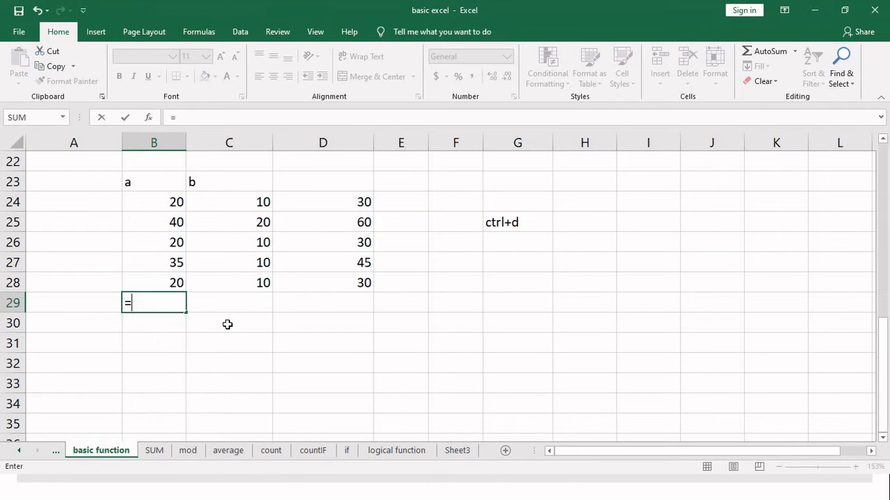
{"action": "left_click", "coordinate": [169, 203]}
{"action": "type", "text": "+"}
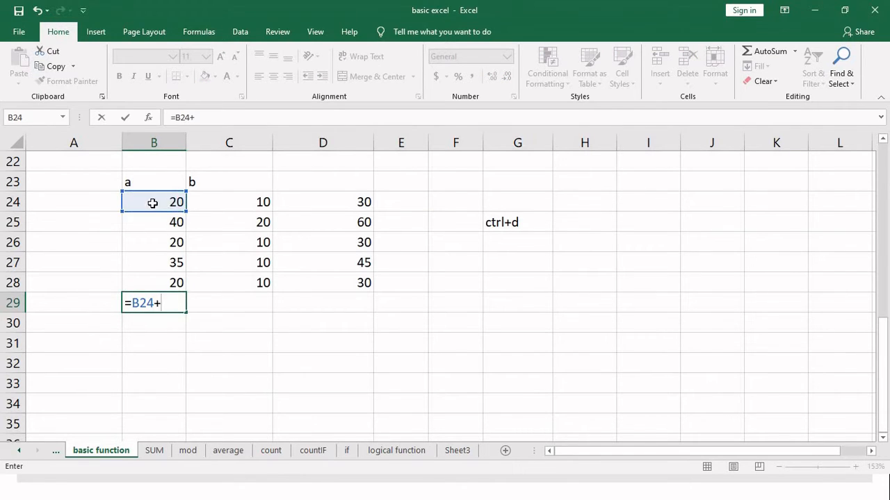
{"action": "left_click", "coordinate": [175, 239]}
{"action": "left_click", "coordinate": [176, 223]}
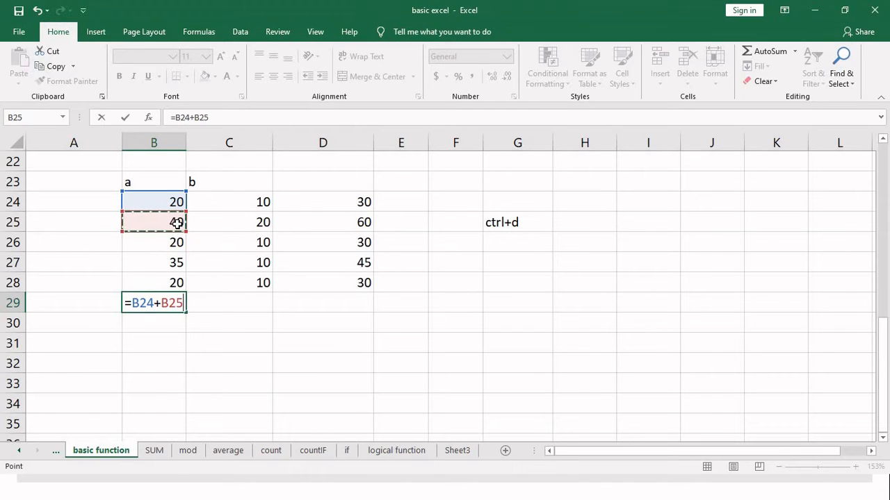
{"action": "type", "text": "+"}
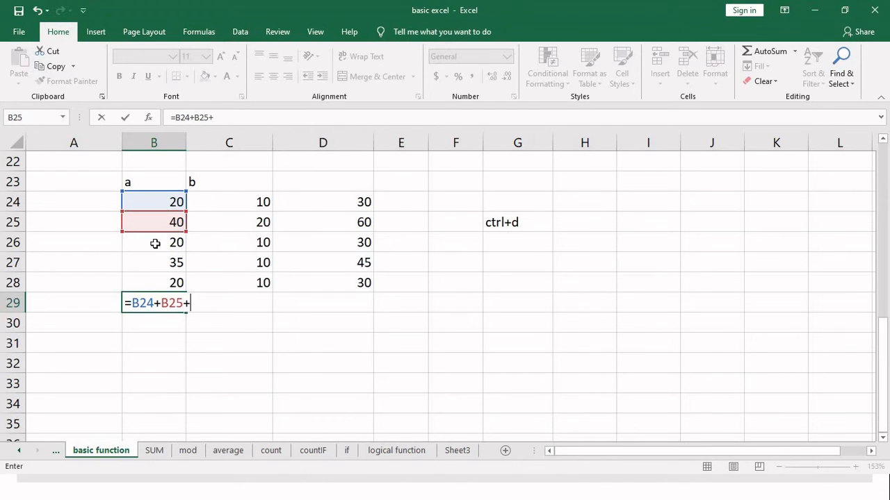
{"action": "left_click", "coordinate": [165, 282]}
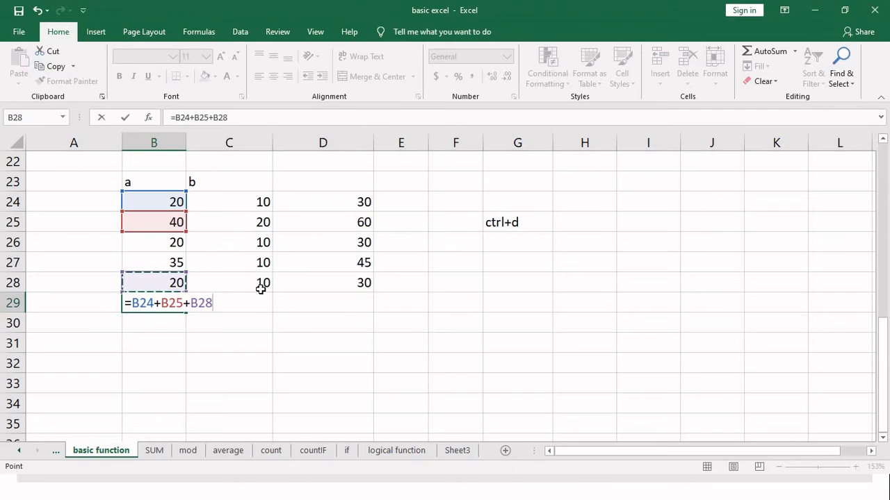
{"action": "key", "text": "ctrl+Return"}
{"action": "key", "text": "Return"}
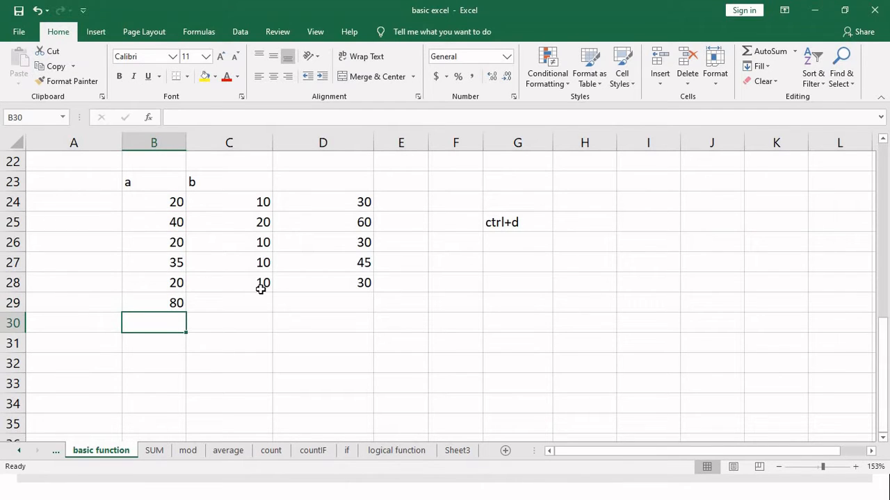
{"action": "key", "text": "Up"}
{"action": "key", "text": "Delete"}
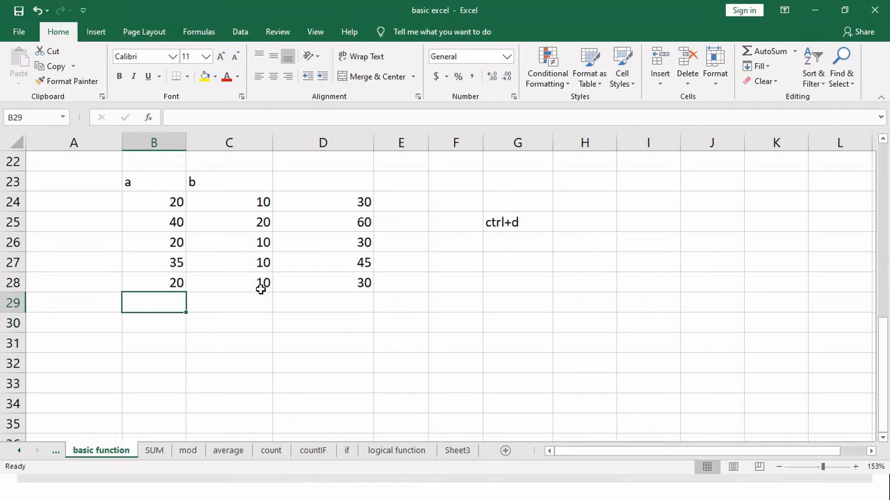
Step: Enter 5 in B30 and 55 in B33
{"action": "key", "text": "Down"}
{"action": "type", "text": "5"}
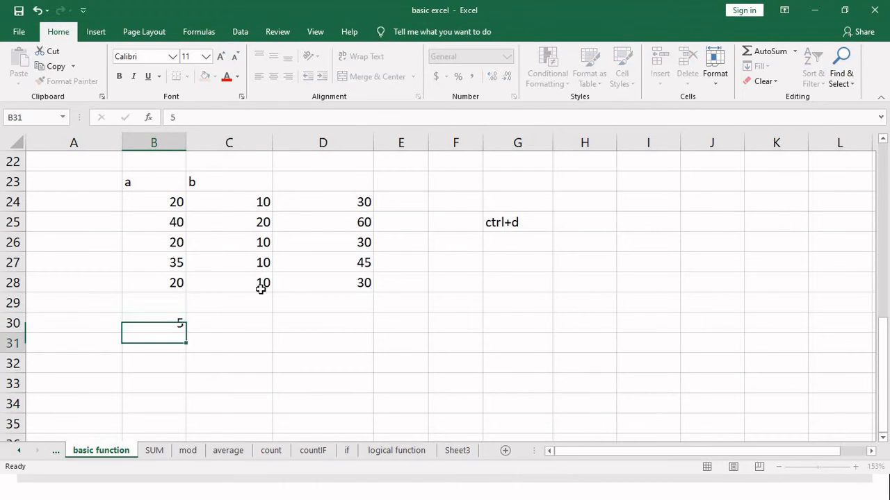
{"action": "key", "text": "Return"}
{"action": "key", "text": "Down"}
{"action": "key", "text": "Down"}
{"action": "type", "text": "55"}
{"action": "key", "text": "Return"}
Step: Enter 44 in cell D31
{"action": "key", "text": "Up"}
{"action": "key", "text": "Up"}
{"action": "key", "text": "Right"}
{"action": "key", "text": "Up"}
{"action": "key", "text": "Right"}
{"action": "key", "text": "Right"}
{"action": "key", "text": "Left"}
{"action": "type", "text": "44"}
{"action": "key", "text": "Right"}
Step: Enter the formula =B30+B33+D31 in cell F31 by referencing the three scattered values
{"action": "key", "text": "Right"}
{"action": "type", "text": "="}
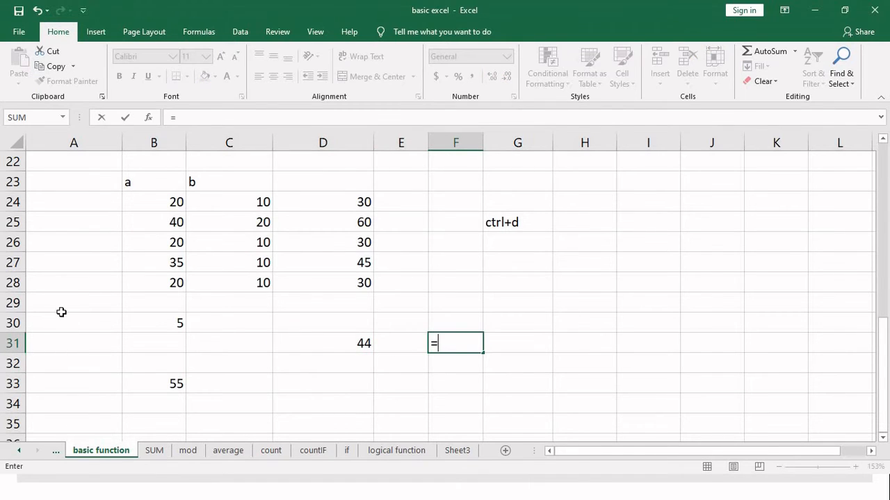
{"action": "left_click", "coordinate": [139, 318]}
{"action": "type", "text": "+"}
{"action": "left_click", "coordinate": [149, 382]}
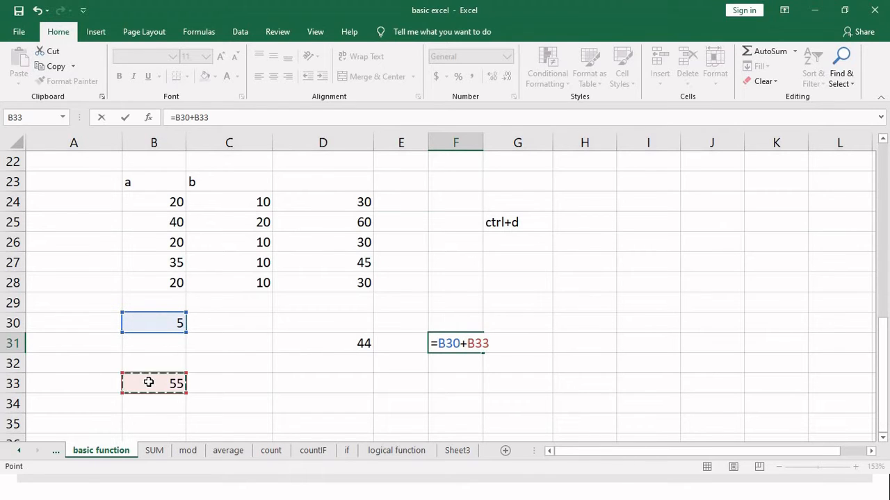
{"action": "type", "text": "+"}
{"action": "left_click", "coordinate": [336, 348]}
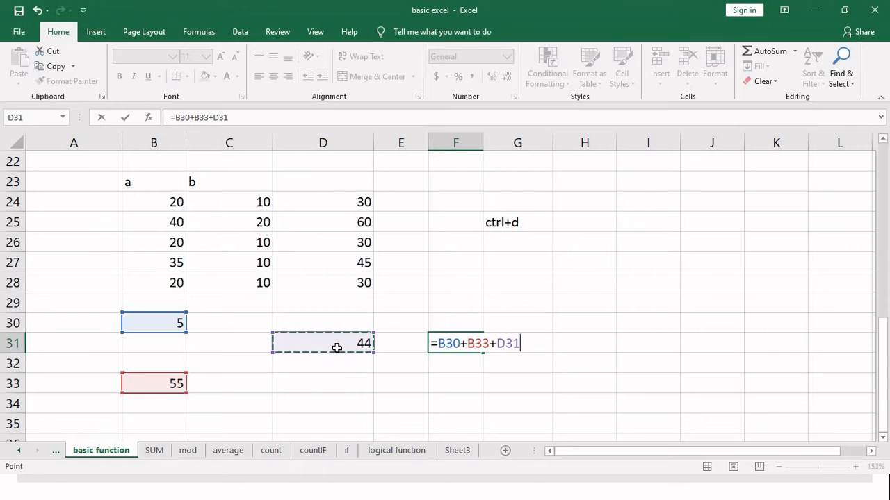
{"action": "key", "text": "Return"}
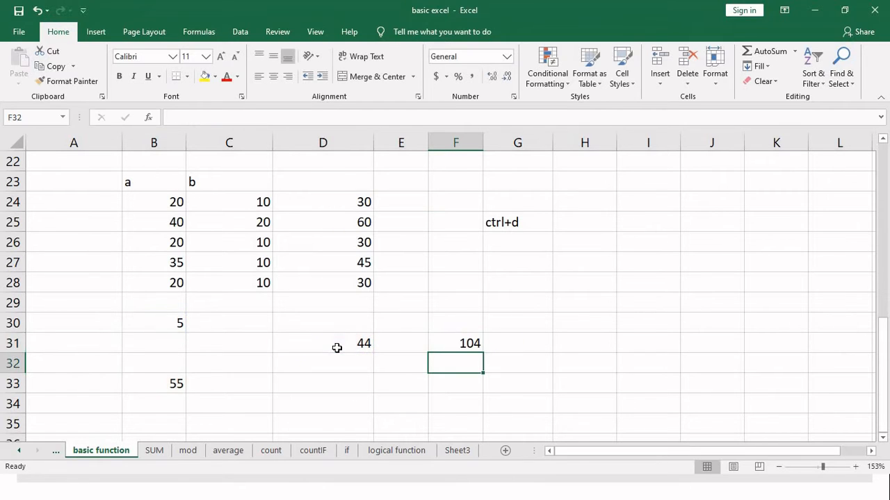
{"action": "left_click", "coordinate": [476, 343]}
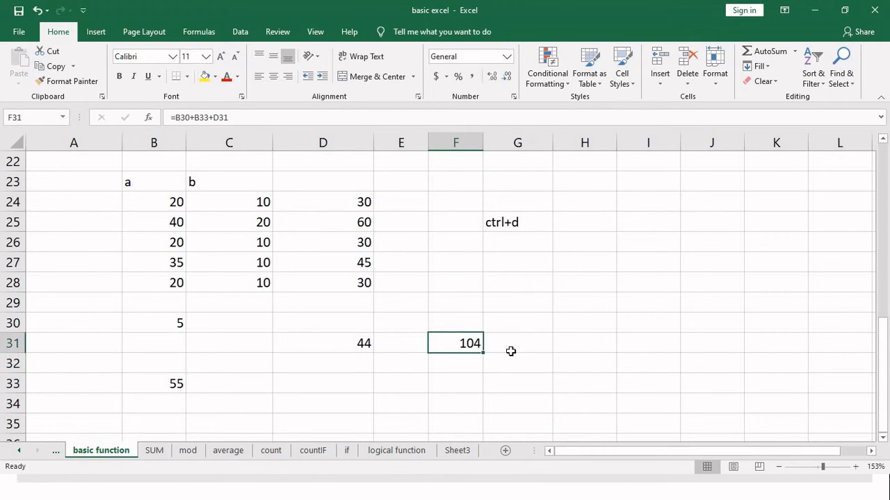
Step: Move the ctrl+d note from G25 to I26
{"action": "left_click", "coordinate": [503, 226]}
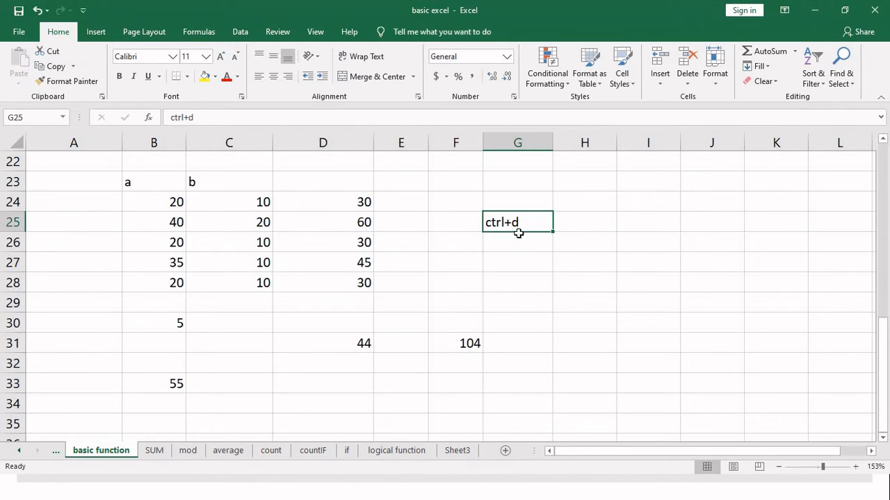
{"action": "left_click_drag", "start_coordinate": [519, 233], "coordinate": [653, 238]}
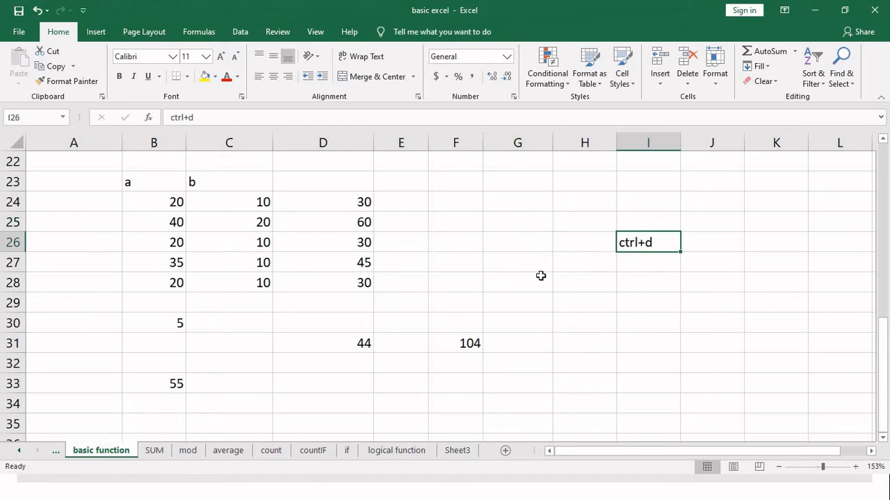
{"action": "left_click", "coordinate": [476, 321]}
Step: Enter the subtraction formula =B33-D31 in cell F32
{"action": "left_click", "coordinate": [461, 364]}
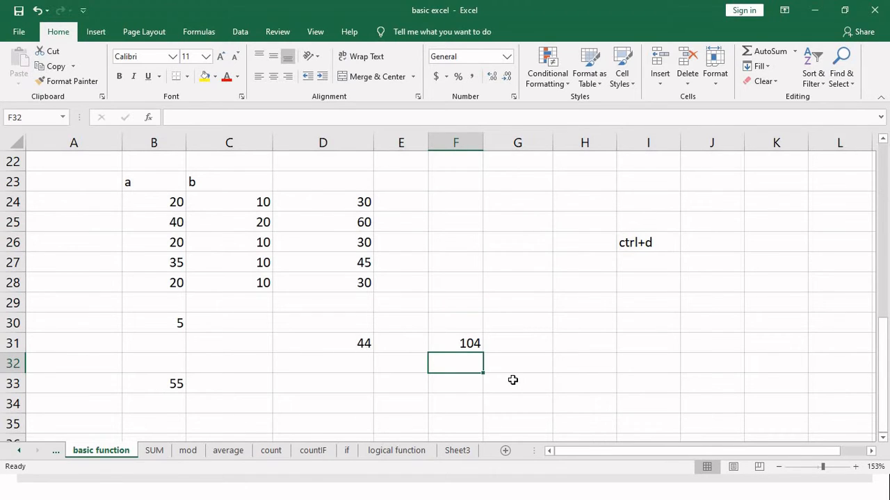
{"action": "type", "text": "="}
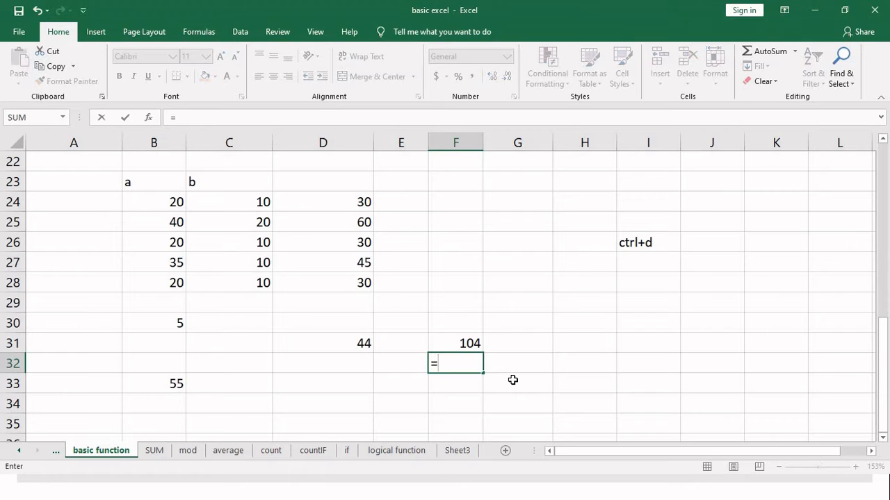
{"action": "left_click", "coordinate": [179, 385]}
{"action": "type", "text": "-"}
{"action": "left_click", "coordinate": [359, 338]}
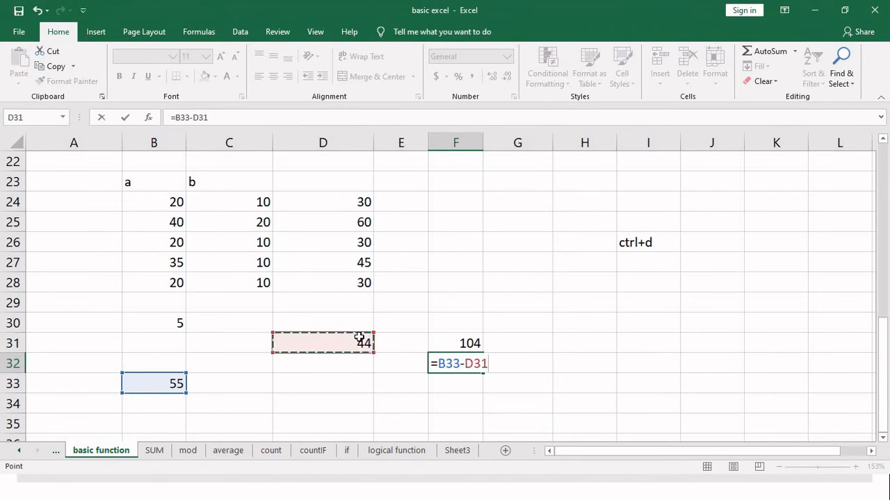
{"action": "key", "text": "Return"}
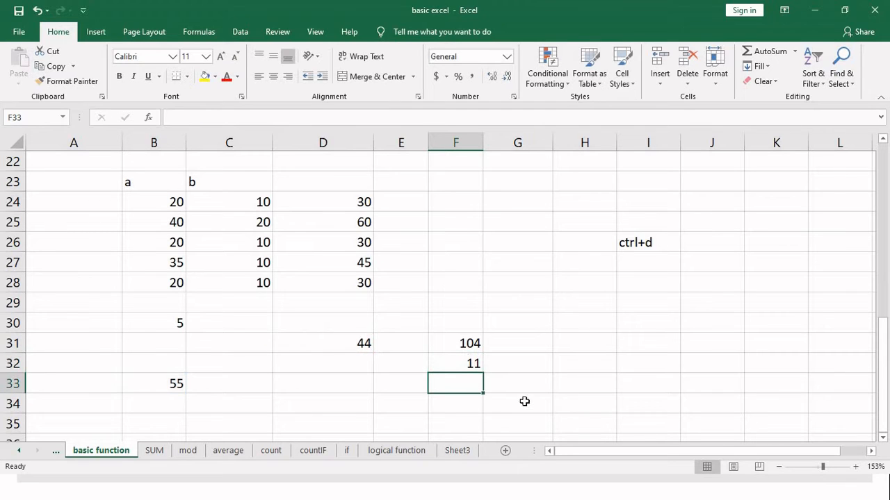
Step: Enter the subtraction formula =B24-C24 in cell E24
{"action": "left_click", "coordinate": [403, 206]}
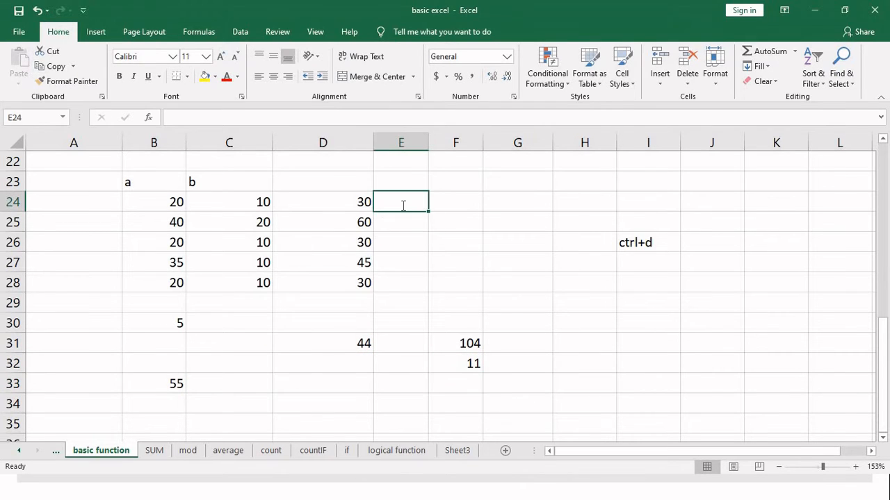
{"action": "type", "text": "="}
{"action": "left_click", "coordinate": [176, 202]}
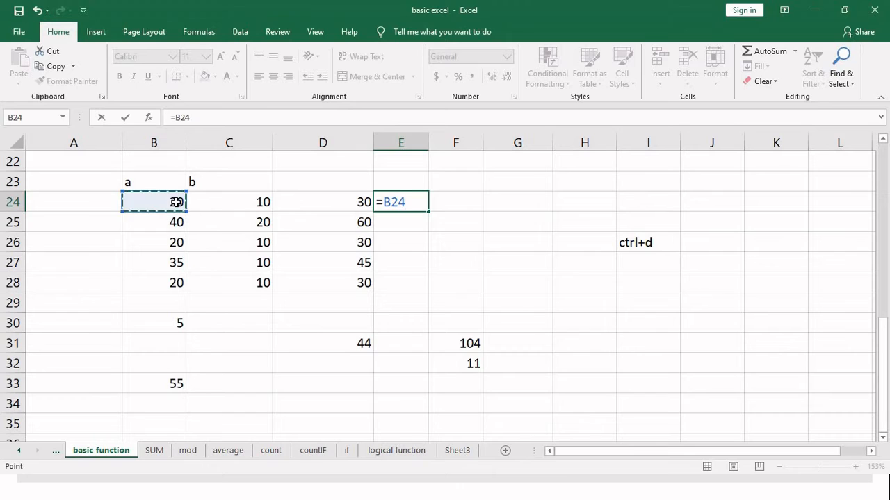
{"action": "type", "text": "-"}
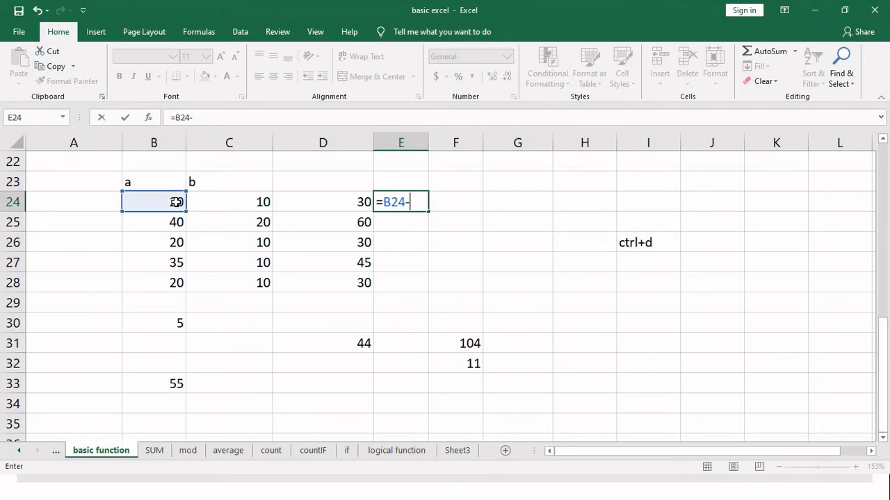
{"action": "left_click", "coordinate": [217, 202]}
{"action": "key", "text": "Return"}
Step: Add the column headings add in D23 and subtraction in E23
{"action": "key", "text": "Up"}
{"action": "key", "text": "Up"}
{"action": "key", "text": "Left"}
{"action": "type", "text": "add"}
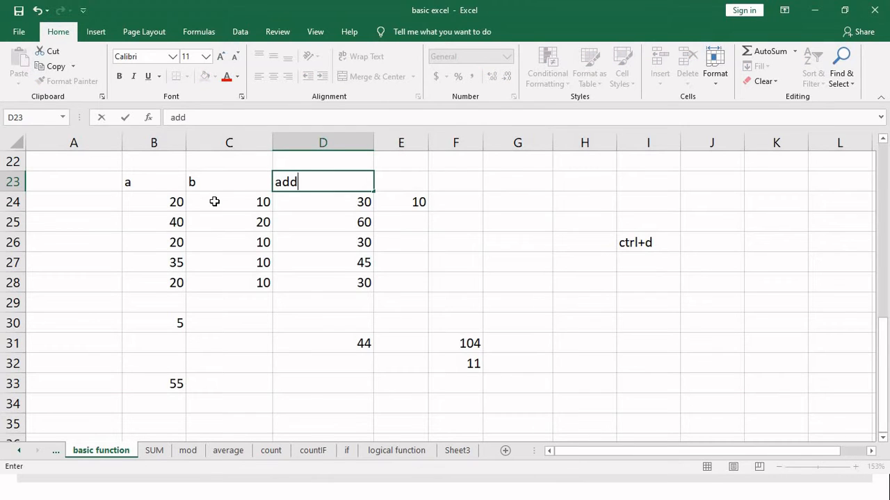
{"action": "key", "text": "Tab"}
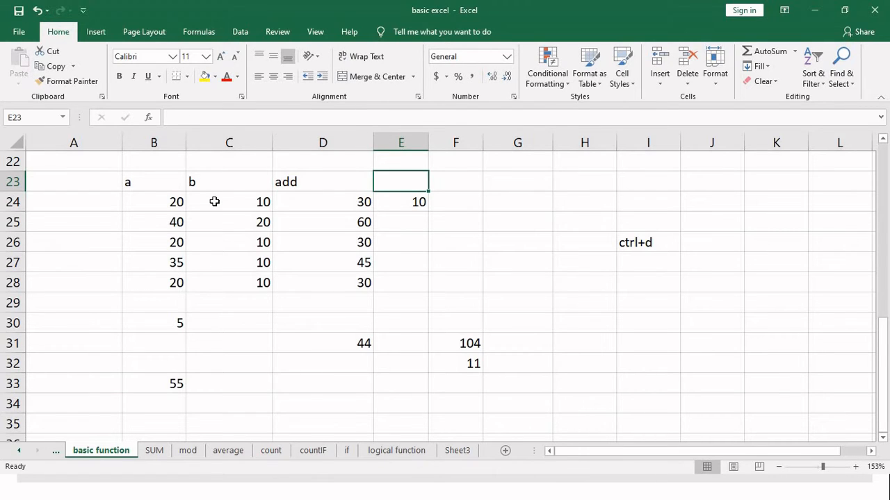
{"action": "type", "text": "subtr"}
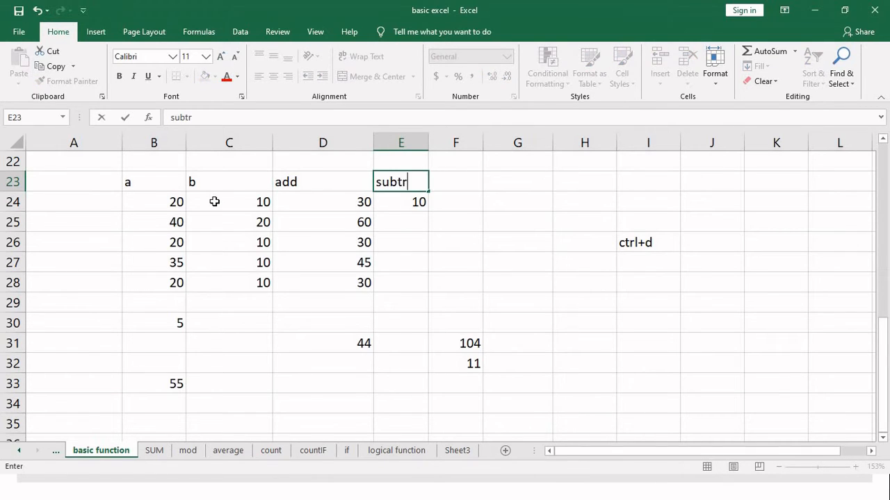
{"action": "type", "text": "actin"}
{"action": "key", "text": "Return"}
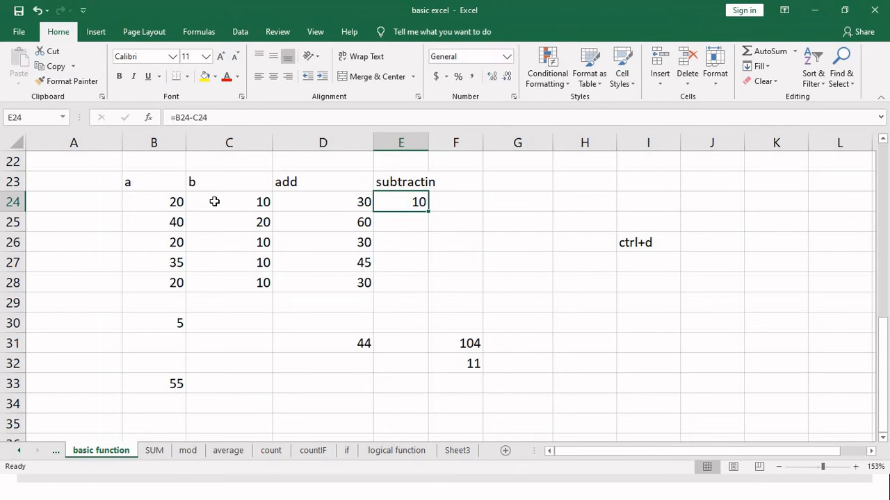
{"action": "key", "text": "Up"}
{"action": "key", "text": "F2"}
{"action": "key", "text": "BackSpace"}
{"action": "key", "text": "BackSpace"}
{"action": "type", "text": "ion"}
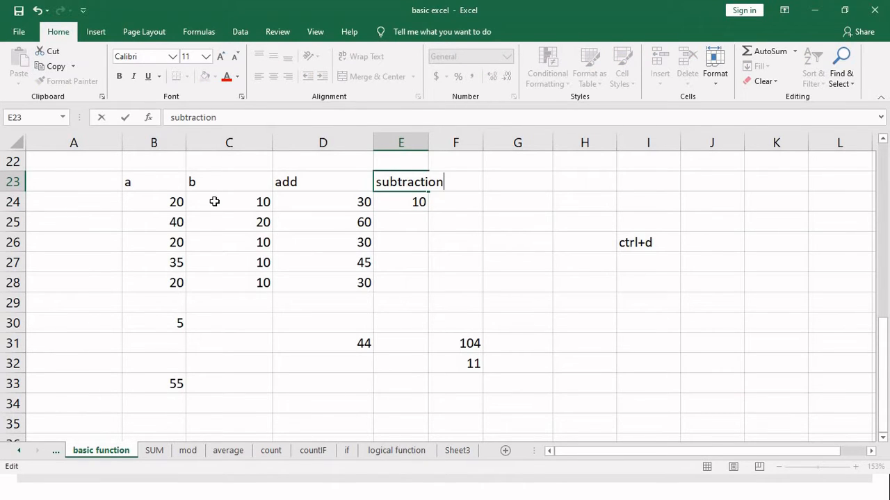
{"action": "key", "text": "Return"}
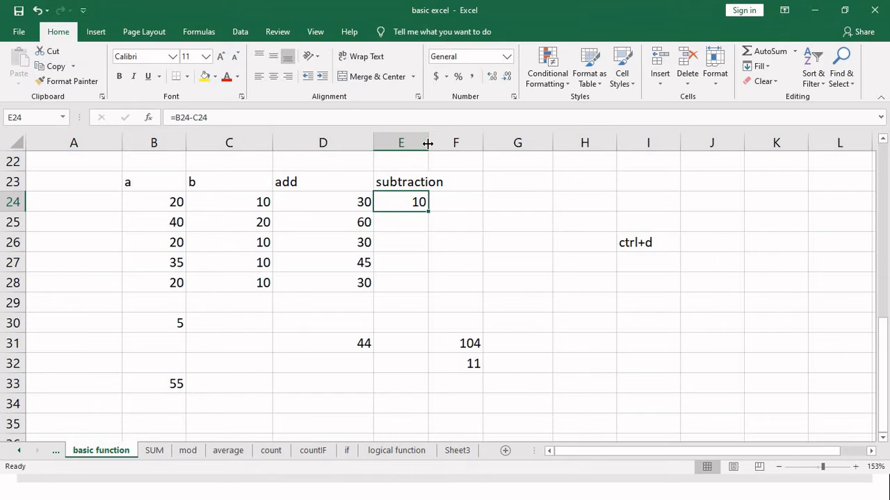
Step: Widen column E to fit its heading and fill the E24 subtraction formula down through E28
{"action": "left_click_drag", "start_coordinate": [429, 141], "coordinate": [450, 141]}
{"action": "left_click_drag", "start_coordinate": [439, 203], "coordinate": [428, 282]}
{"action": "key", "text": "ctrl+d"}
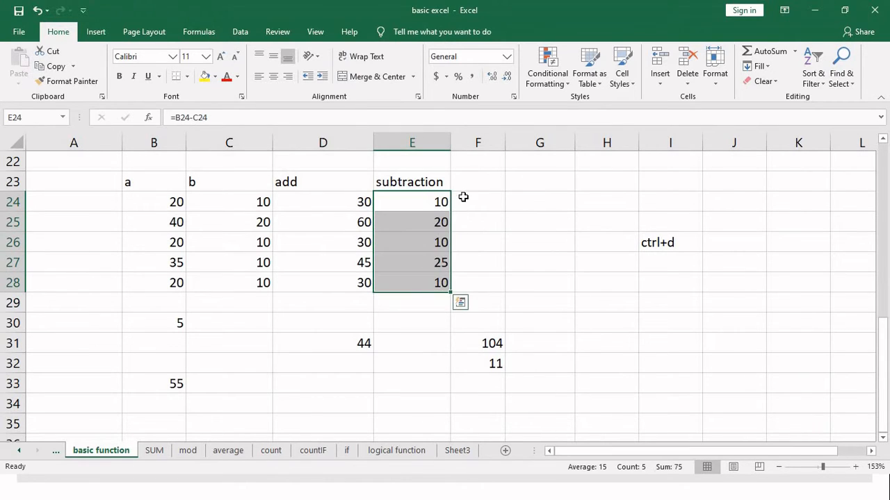
Step: Add the heading multiply in F23 and enter the formula =B24*B30 in F24
{"action": "left_click", "coordinate": [456, 182]}
{"action": "type", "text": "multiply"}
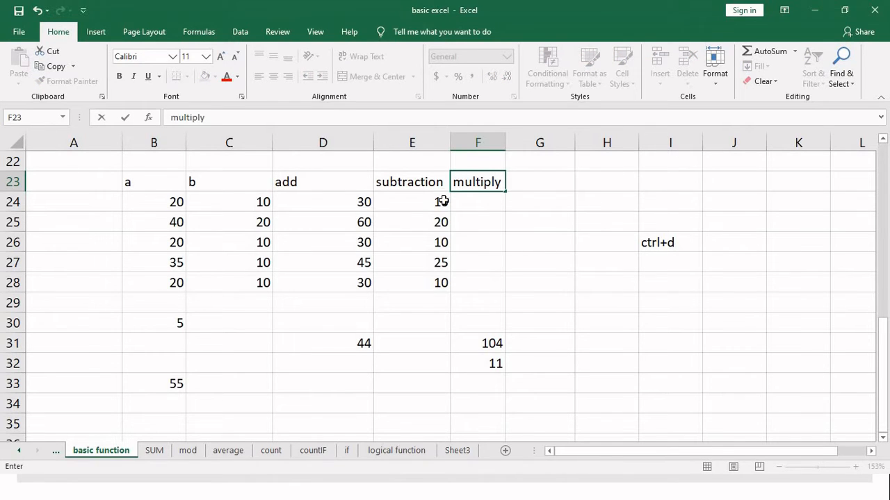
{"action": "left_click", "coordinate": [469, 201]}
{"action": "type", "text": "="}
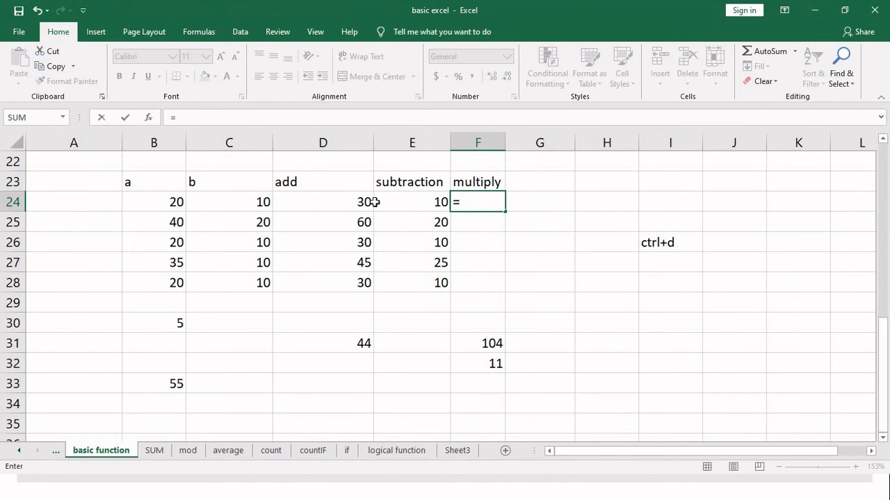
{"action": "left_click", "coordinate": [154, 202]}
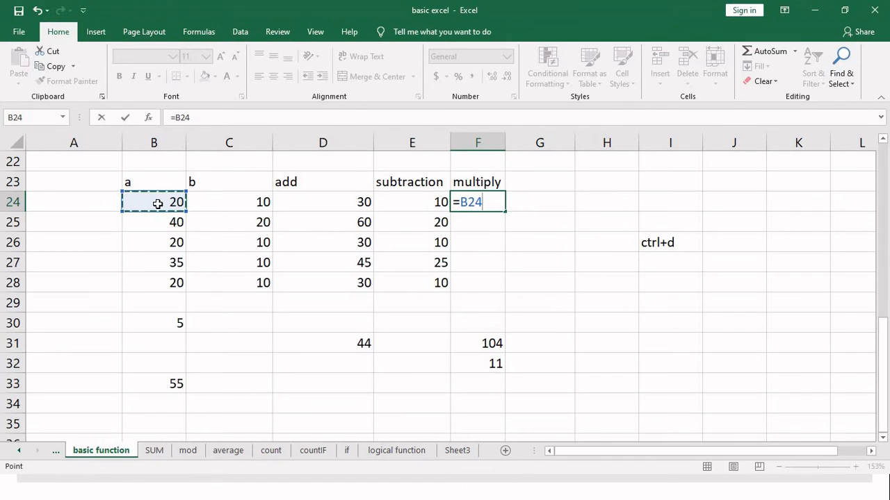
{"action": "type", "text": "*"}
{"action": "left_click", "coordinate": [179, 324]}
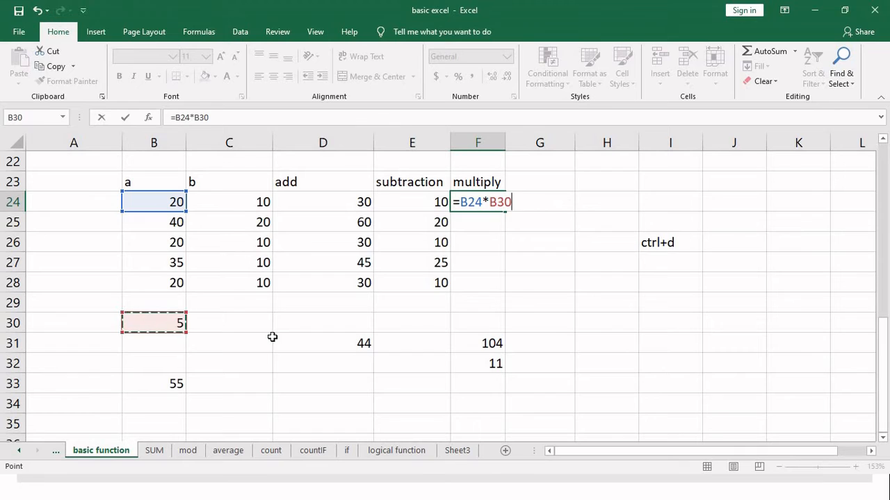
{"action": "key", "text": "Return"}
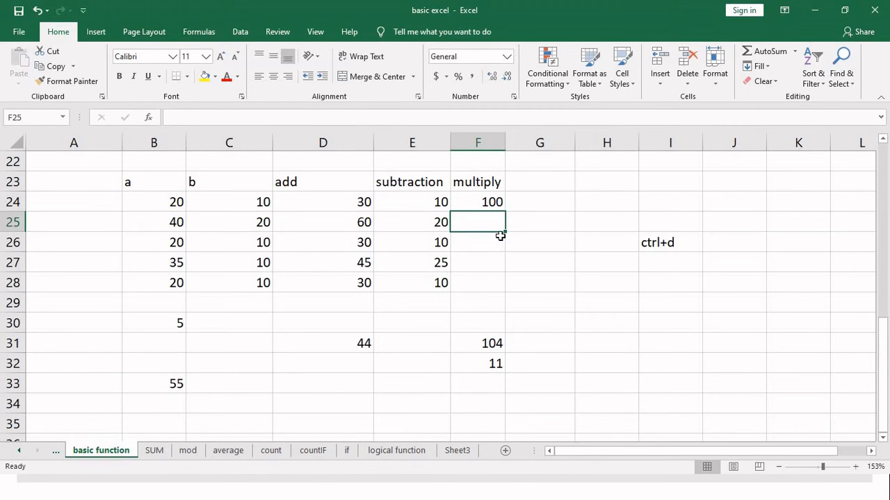
Step: Enter the multiplication formula =B25*C25 in cell F25
{"action": "type", "text": "="}
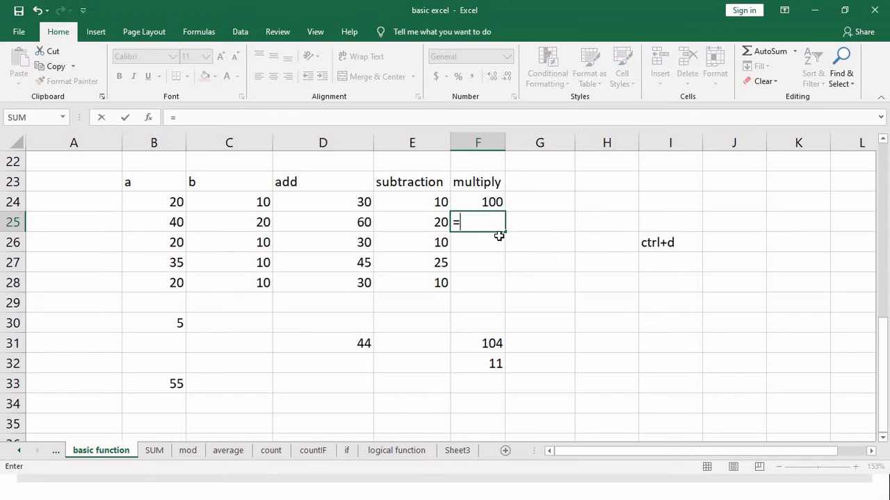
{"action": "left_click", "coordinate": [183, 222]}
{"action": "type", "text": "*"}
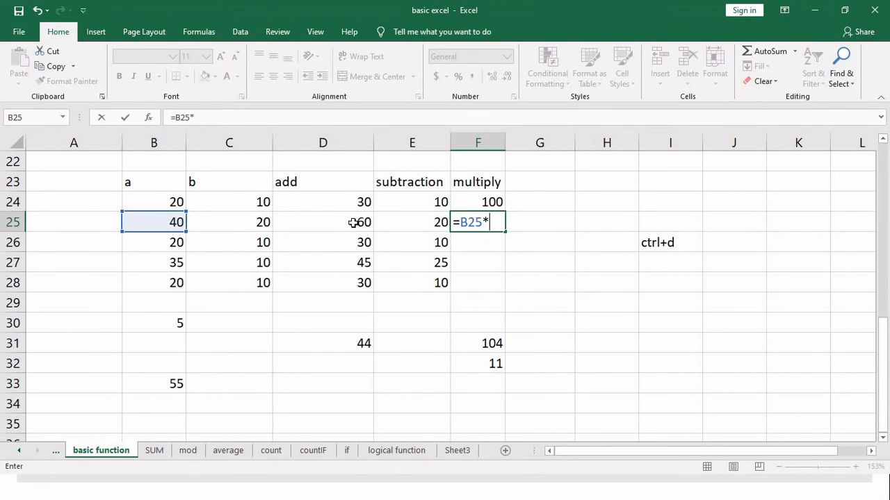
{"action": "left_click", "coordinate": [264, 221]}
{"action": "key", "text": "Return"}
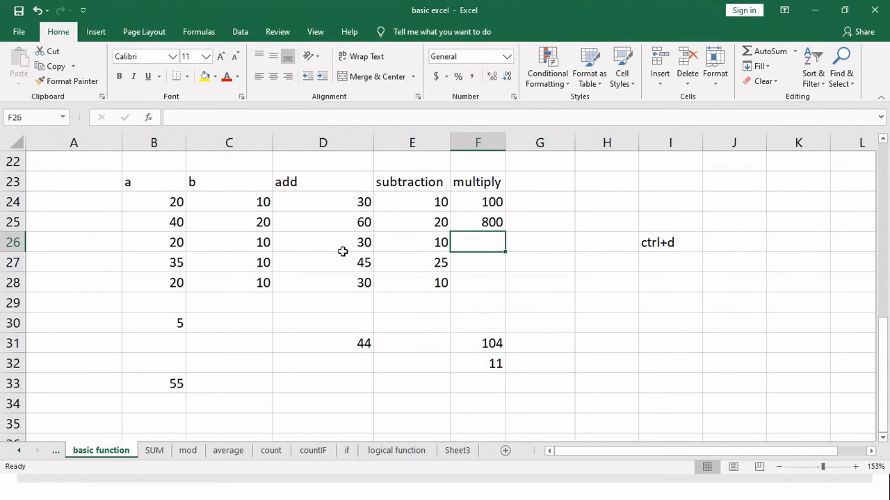
Step: Add the column heading divided in G23
{"action": "left_click", "coordinate": [529, 186]}
{"action": "type", "text": "divided"}
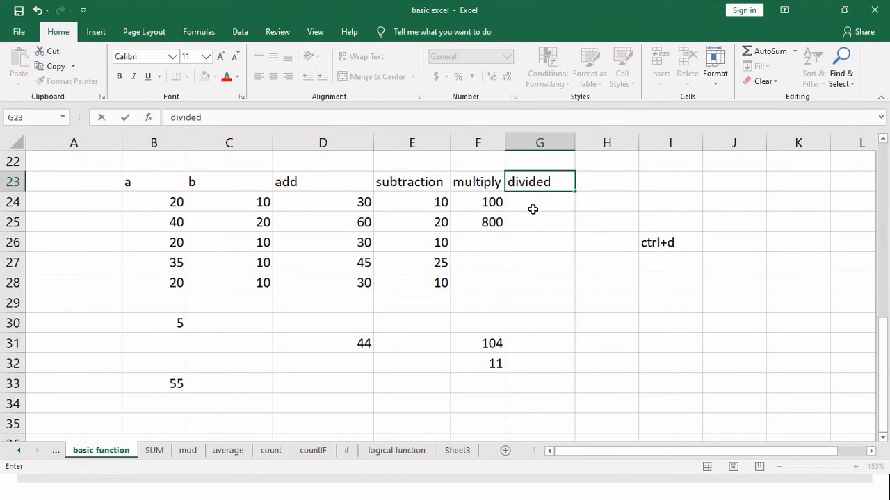
{"action": "key", "text": "Return"}
Step: Enter the division formula =B24/C24 in G24 and fill it down through G28
{"action": "type", "text": "="}
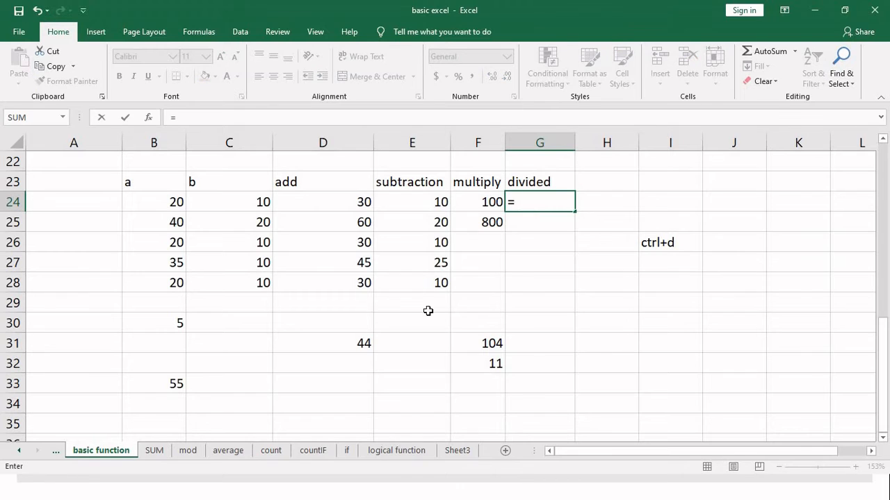
{"action": "left_click", "coordinate": [174, 203]}
{"action": "type", "text": "/"}
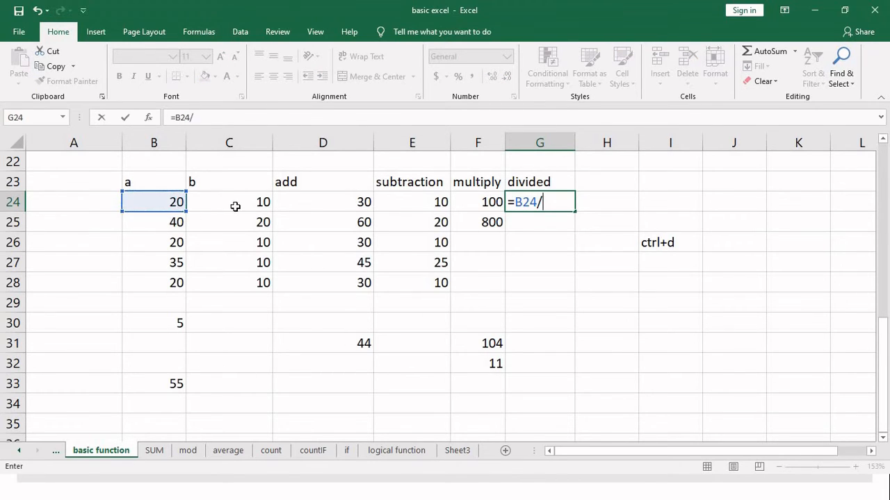
{"action": "left_click", "coordinate": [248, 202]}
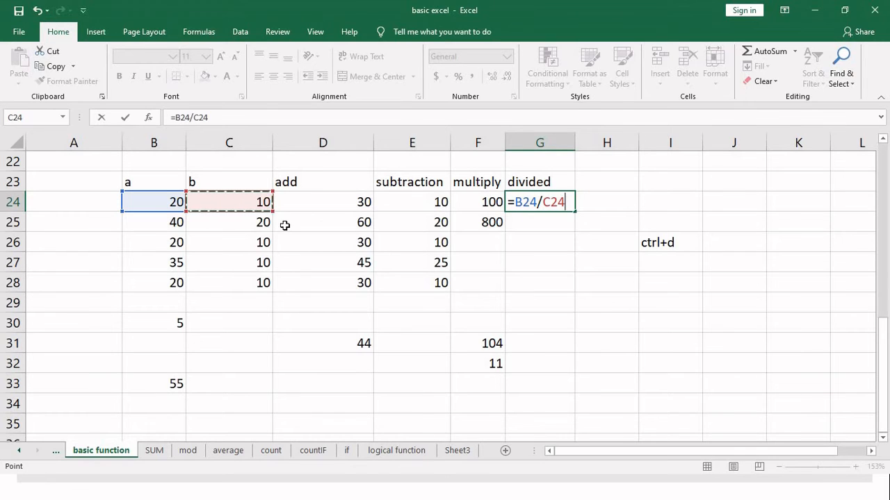
{"action": "key", "text": "Return"}
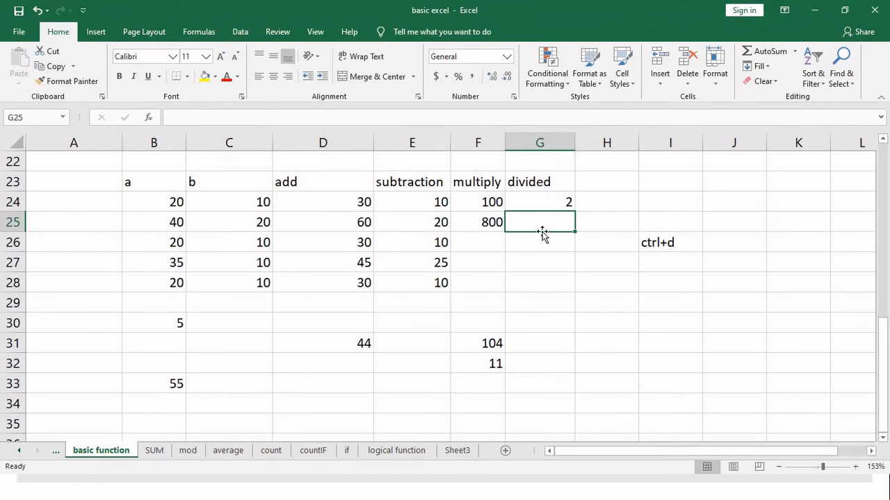
{"action": "left_click", "coordinate": [566, 204]}
{"action": "left_click_drag", "start_coordinate": [574, 211], "coordinate": [570, 291]}
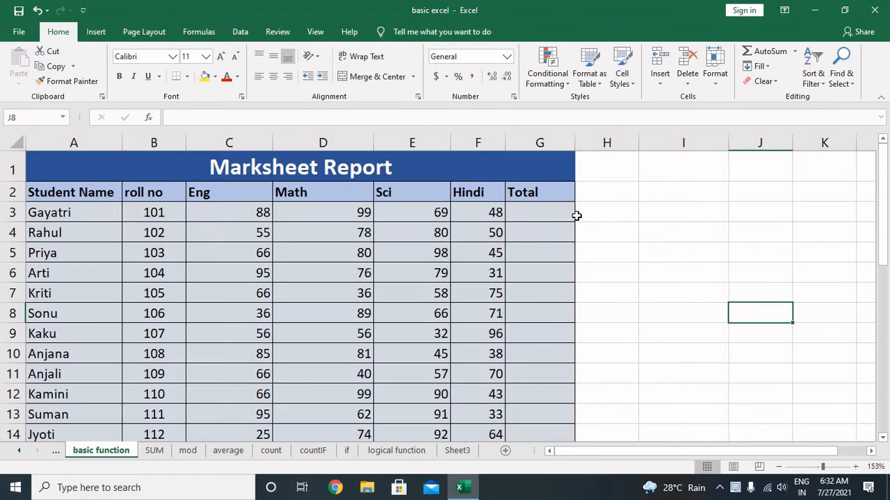
Step: Enter the formula =C3+D3+E3+F3 in G3 to total the first student's four subject marks
{"action": "left_click", "coordinate": [548, 213]}
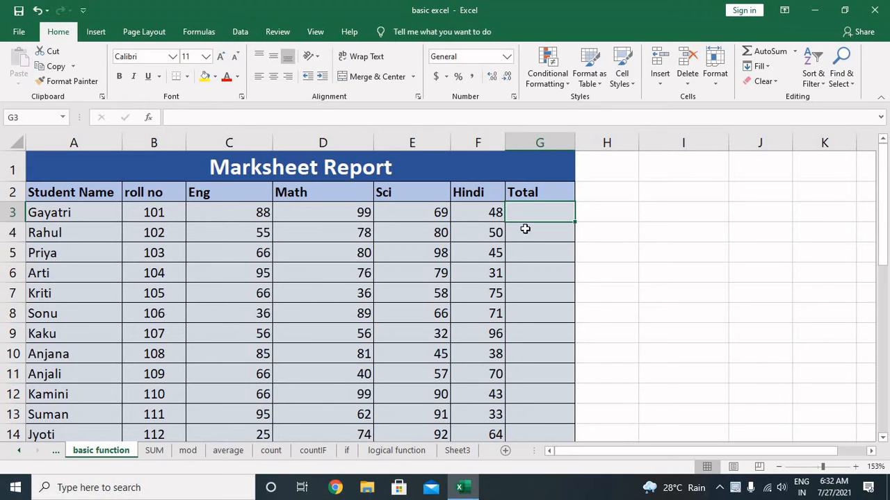
{"action": "type", "text": "="}
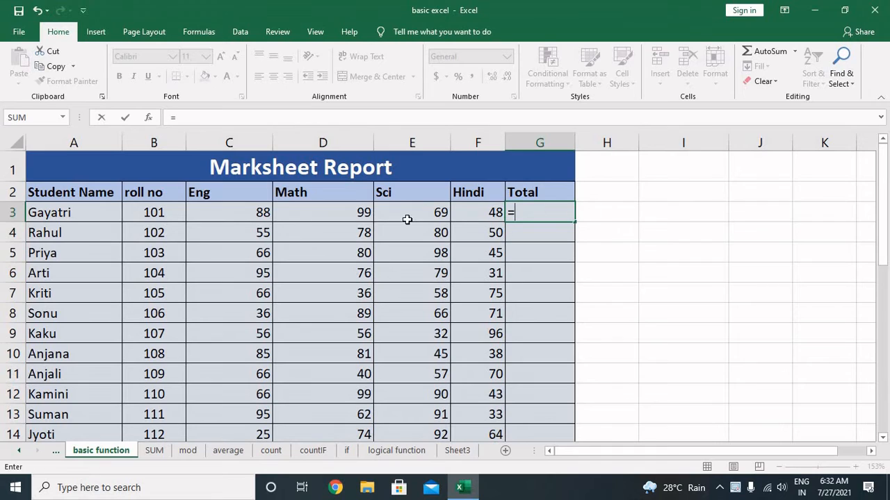
{"action": "left_click", "coordinate": [234, 214]}
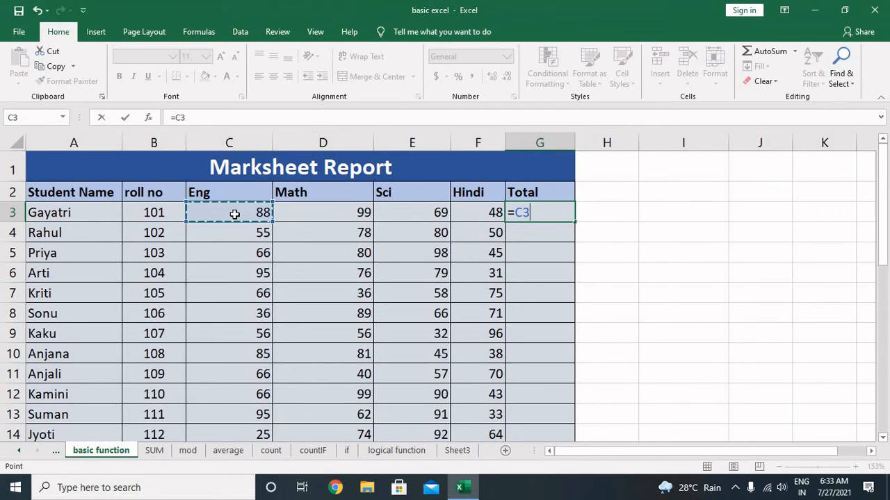
{"action": "type", "text": "+"}
{"action": "left_click", "coordinate": [304, 214]}
{"action": "type", "text": "+"}
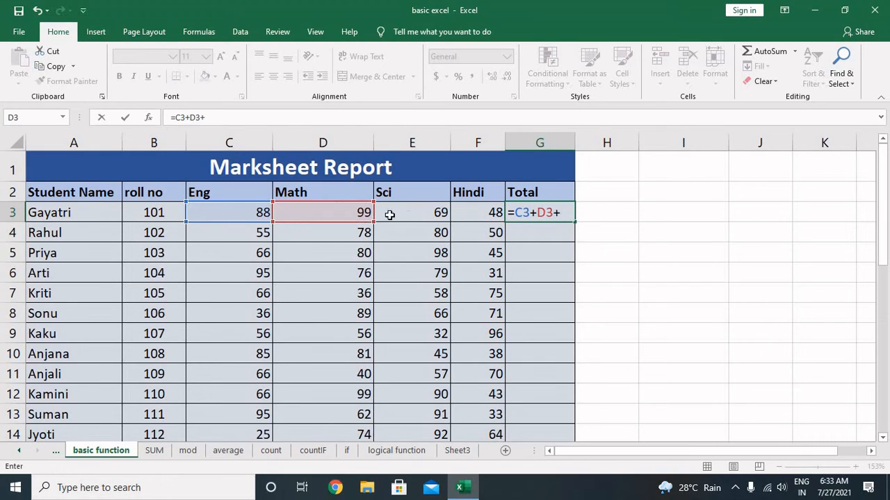
{"action": "left_click", "coordinate": [417, 214]}
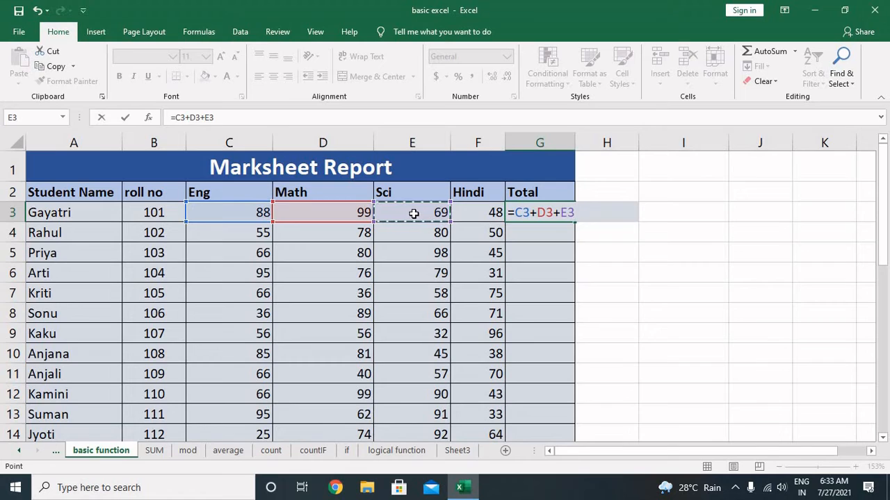
{"action": "type", "text": "+"}
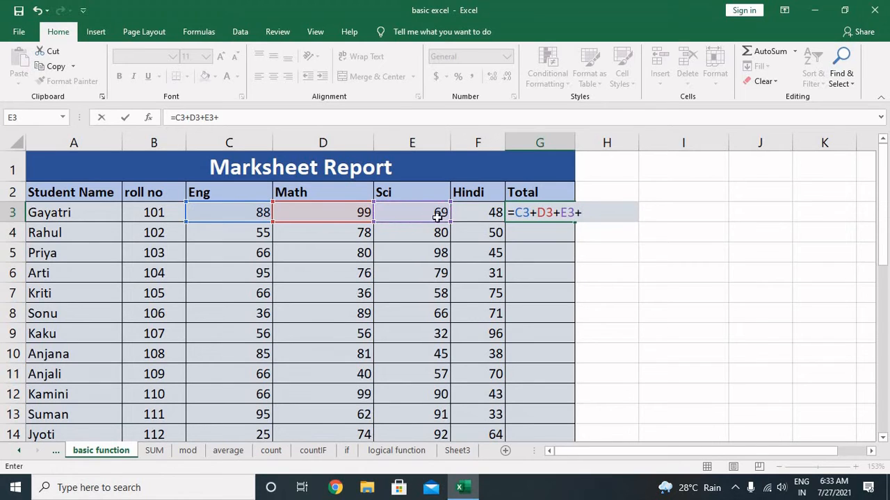
{"action": "left_click", "coordinate": [465, 216]}
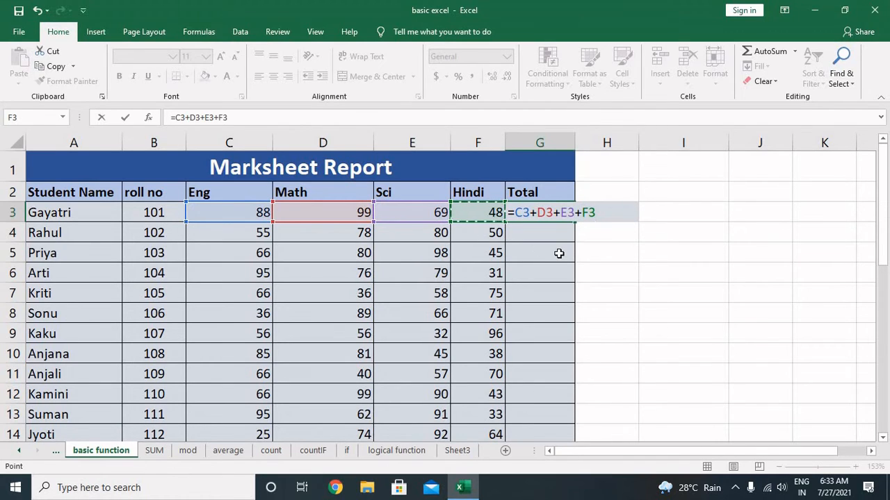
{"action": "key", "text": "Return"}
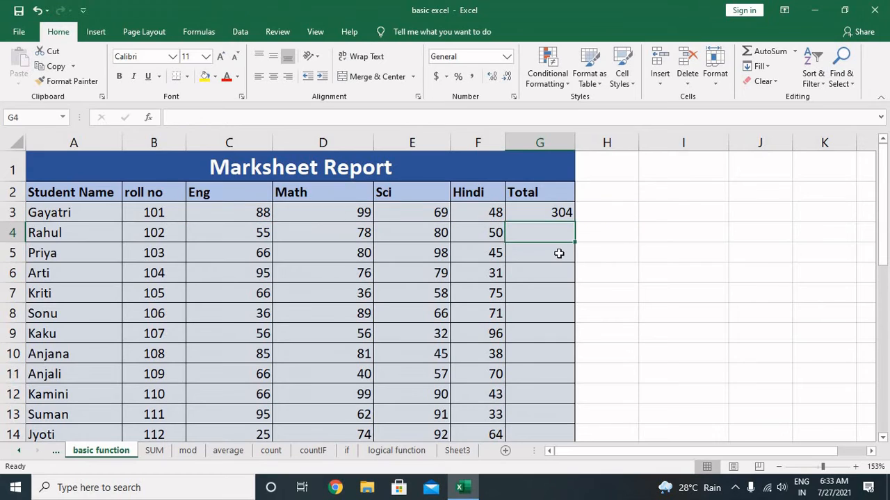
Step: Fill the total formula from G3 down through G19 for all the remaining students
{"action": "left_click", "coordinate": [550, 215]}
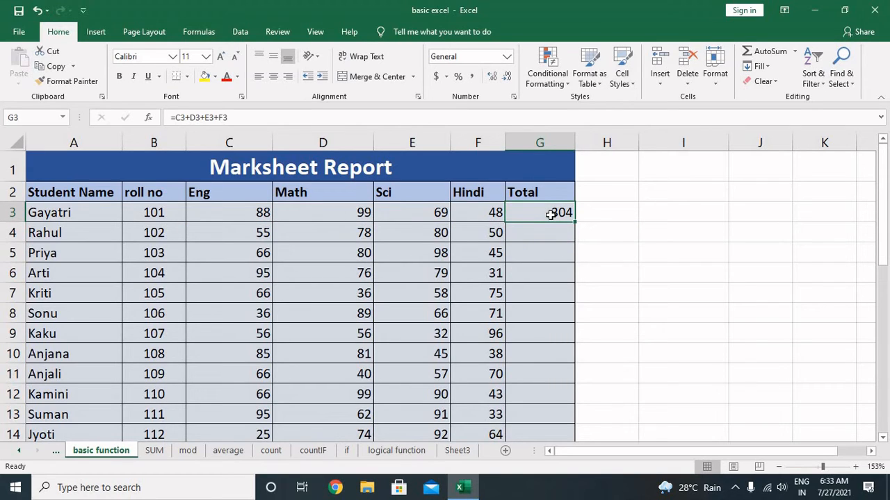
{"action": "key", "text": "shift+Down"}
{"action": "key", "text": "shift+Down"}
{"action": "key", "text": "shift+Down"}
{"action": "key", "text": "shift+Down"}
{"action": "key", "text": "shift+Down"}
{"action": "key", "text": "shift+Down"}
{"action": "key", "text": "shift+Down"}
{"action": "key", "text": "shift+Down"}
{"action": "key", "text": "shift+Down"}
{"action": "key", "text": "shift+Down"}
{"action": "key", "text": "shift+Down"}
{"action": "key", "text": "shift+Down"}
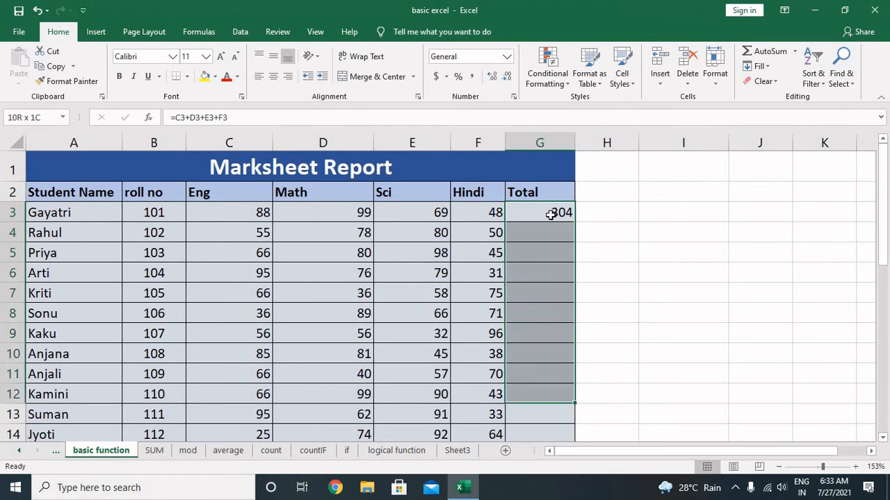
{"action": "key", "text": "shift+Down"}
{"action": "key", "text": "shift+Down"}
{"action": "key", "text": "shift+Down"}
{"action": "key", "text": "shift+Down"}
{"action": "key", "text": "shift+Down"}
{"action": "key", "text": "shift+Down"}
{"action": "key", "text": "shift+Down"}
{"action": "key", "text": "shift+Up"}
{"action": "key", "text": "shift+Up"}
{"action": "key", "text": "shift+Up"}
{"action": "key", "text": "shift+Up"}
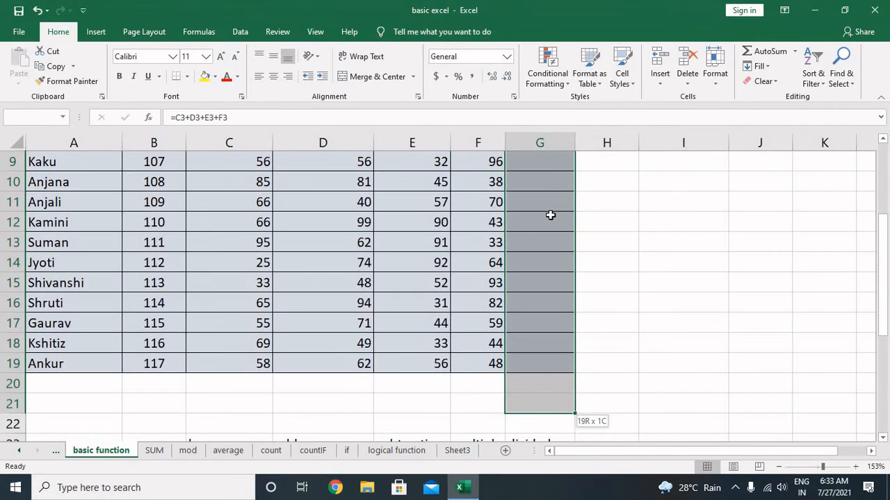
{"action": "key", "text": "shift+Down"}
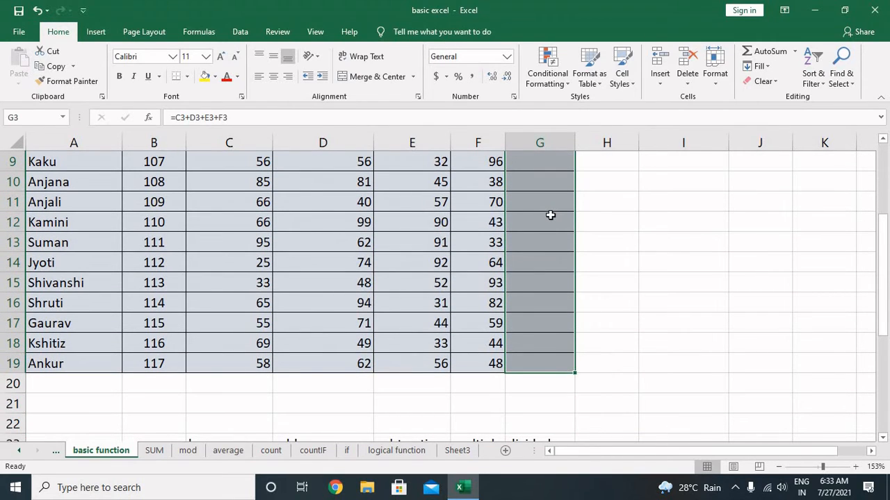
{"action": "key", "text": "ctrl+d"}
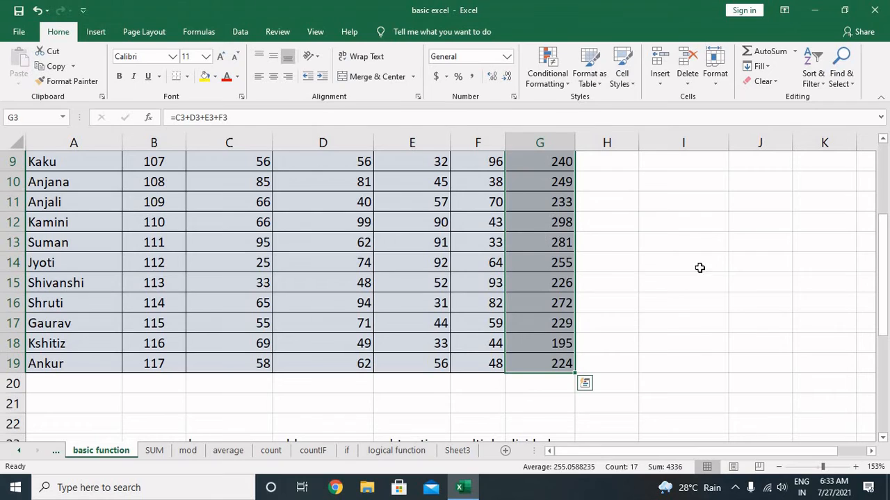
Step: Add the note "shift+ down arrow" in cell I13
{"action": "left_click", "coordinate": [674, 241]}
{"action": "type", "text": "shi"}
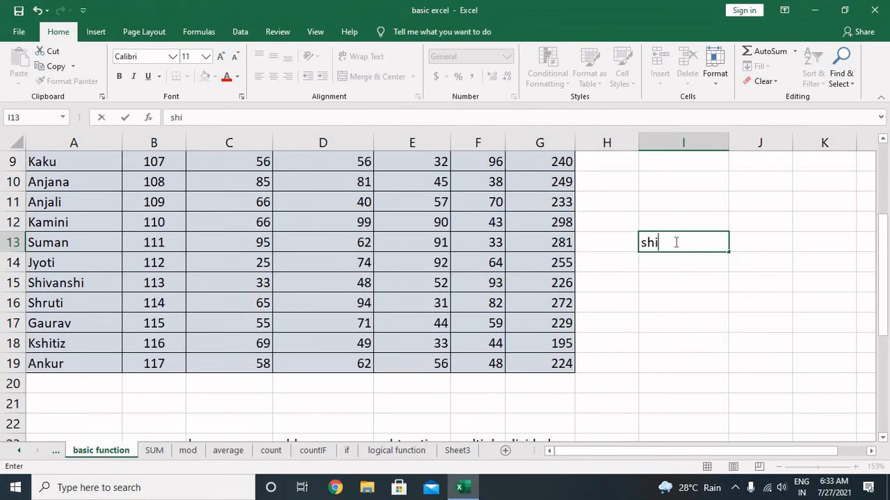
{"action": "type", "text": "ft+ down"}
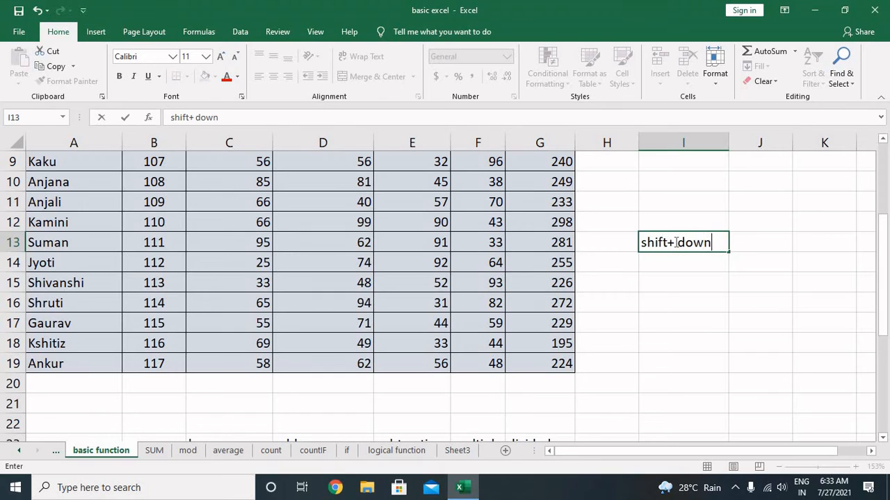
{"action": "type", "text": " arrow"}
{"action": "key", "text": "Return"}
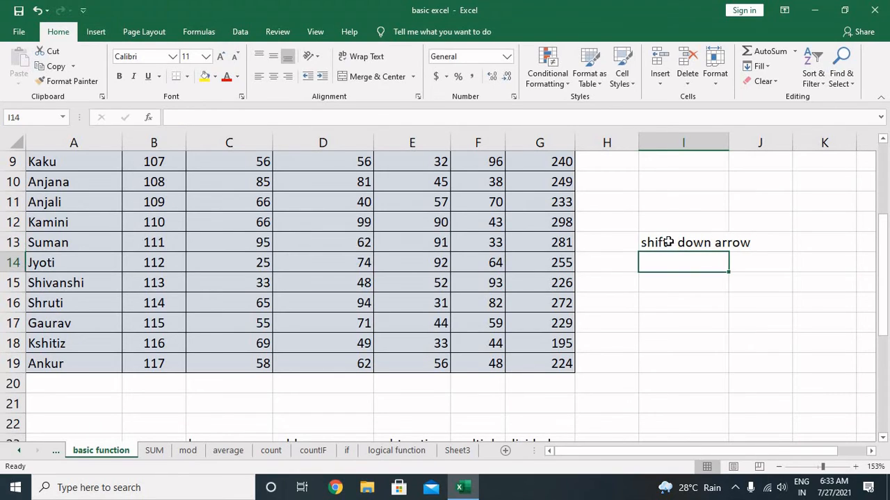
Step: Jump through the Math column's data blocks from D2 to the sheet's last row and back up to the Math heading
{"action": "scroll", "coordinate": [669, 240], "scroll_direction": "up", "scroll_amount": 3}
{"action": "left_click", "coordinate": [328, 196]}
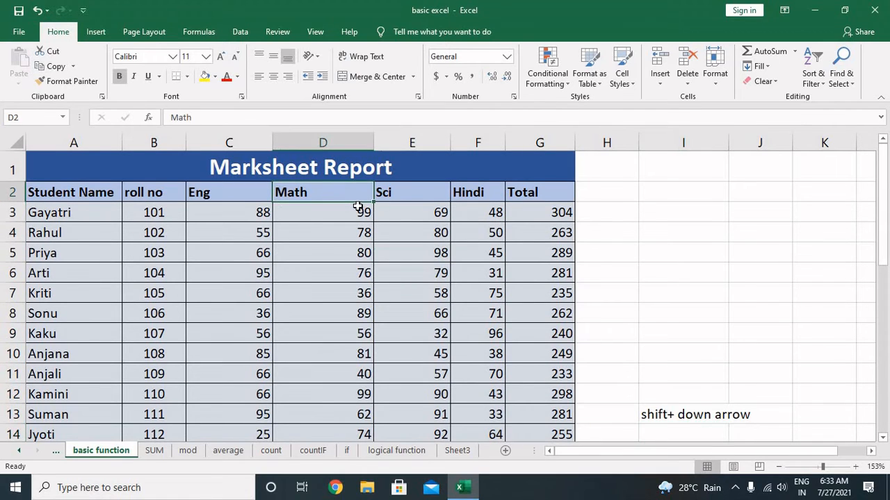
{"action": "key", "text": "ctrl+Down"}
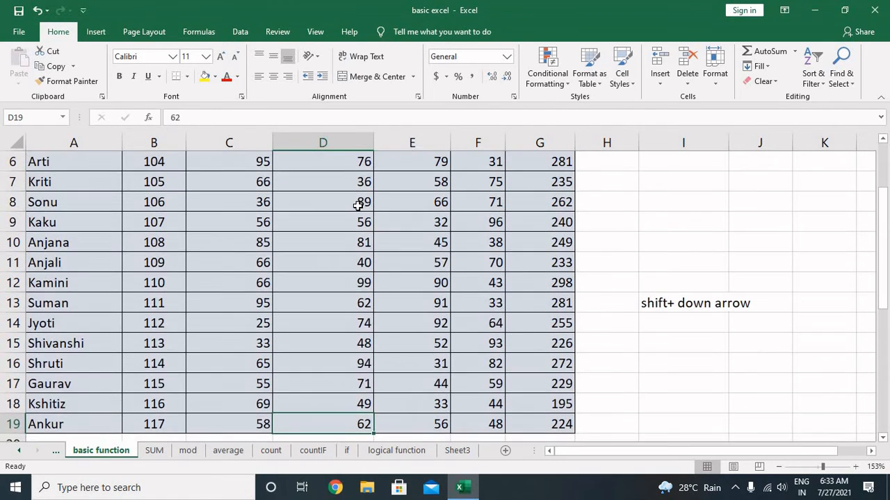
{"action": "key", "text": "ctrl+Down"}
{"action": "key", "text": "ctrl+Down"}
{"action": "key", "text": "ctrl+Down"}
{"action": "key", "text": "ctrl+Down"}
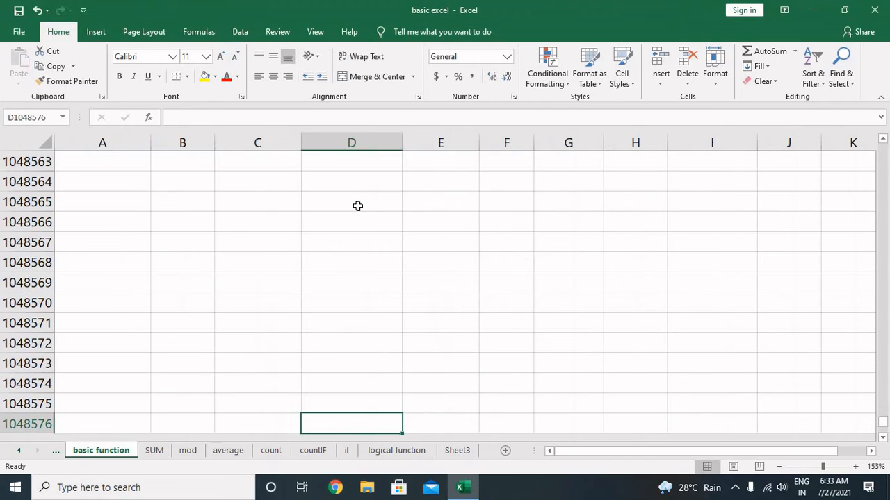
{"action": "key", "text": "ctrl+Up"}
{"action": "key", "text": "ctrl+Up"}
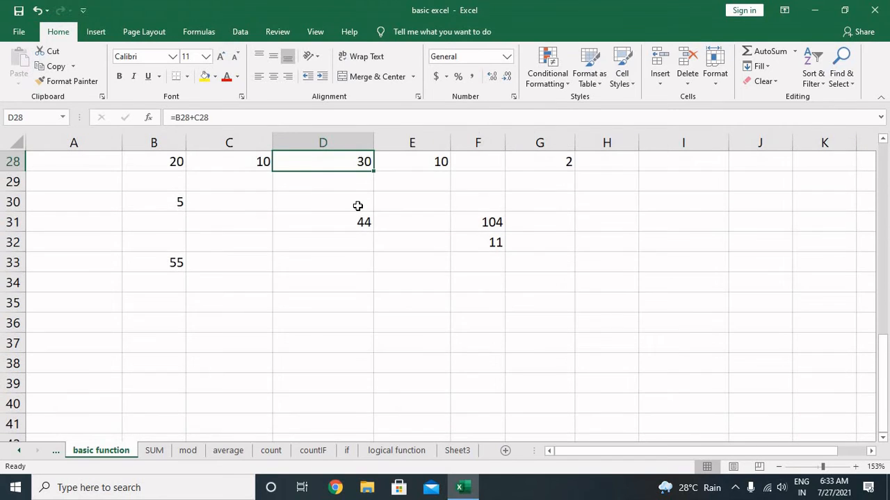
{"action": "key", "text": "ctrl+Up"}
{"action": "key", "text": "ctrl+Up"}
{"action": "key", "text": "ctrl+Up"}
{"action": "key", "text": "ctrl+a"}
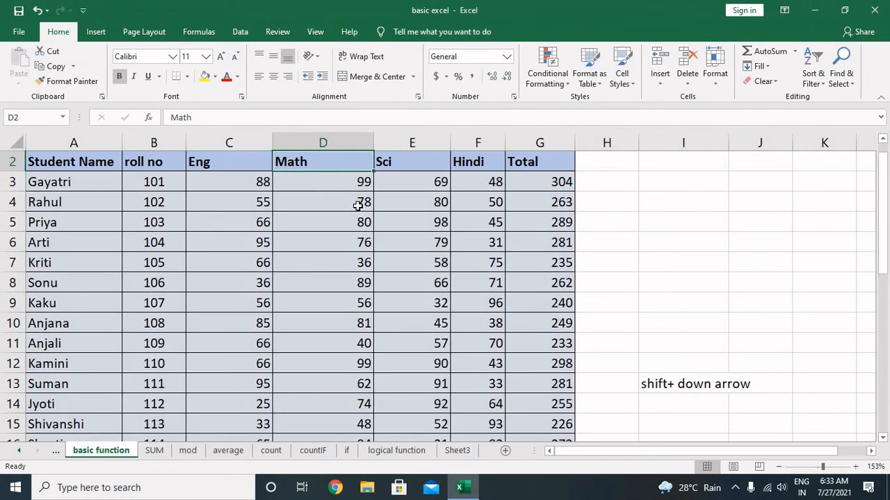
Step: Jump from the Math heading to the sheet's last row, last column and top row, ending at cell A1
{"action": "key", "text": "ctrl+Down"}
{"action": "key", "text": "ctrl+Down"}
{"action": "key", "text": "ctrl+Down"}
{"action": "key", "text": "ctrl+Down"}
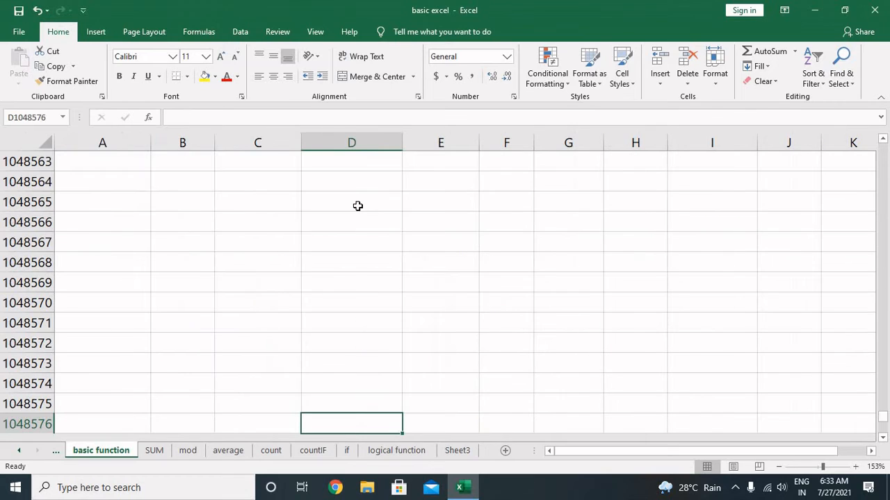
{"action": "key", "text": "ctrl+Right"}
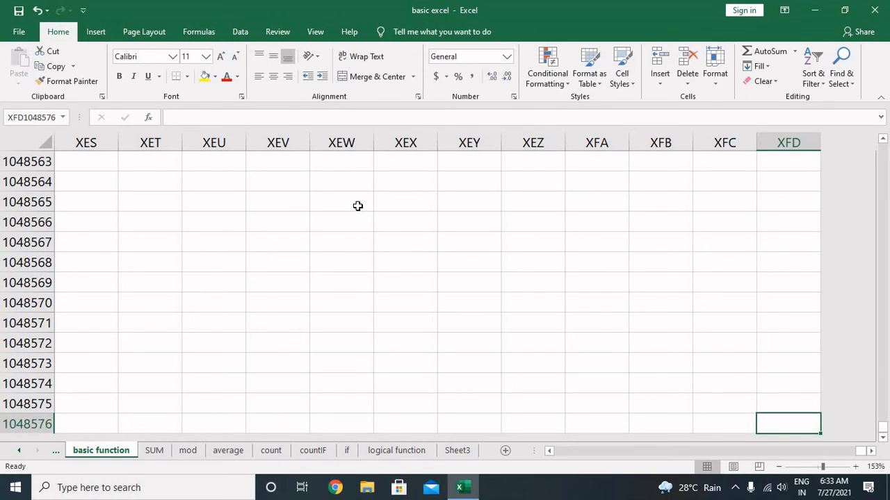
{"action": "key", "text": "ctrl+Up"}
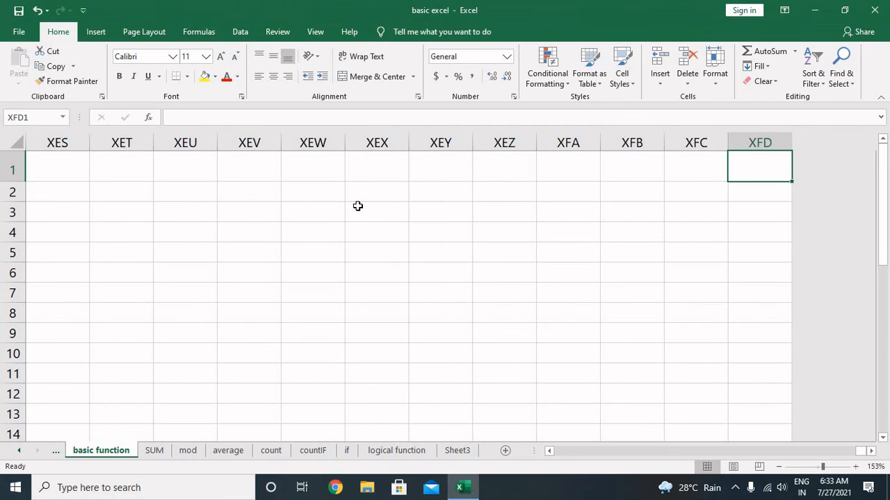
{"action": "key", "text": "ctrl+Home"}
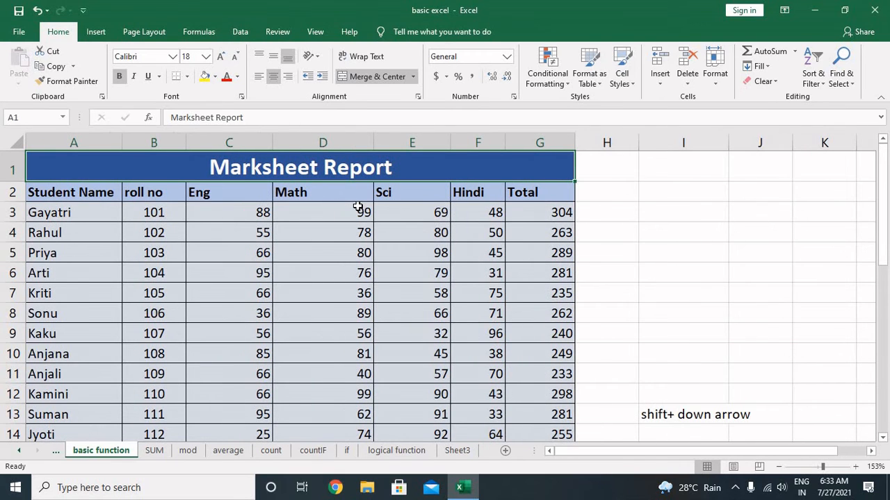
Step: Visit the sheet's corners starting from cell A1, passing the last row and last column and returning to A1
{"action": "key", "text": "ctrl+Down"}
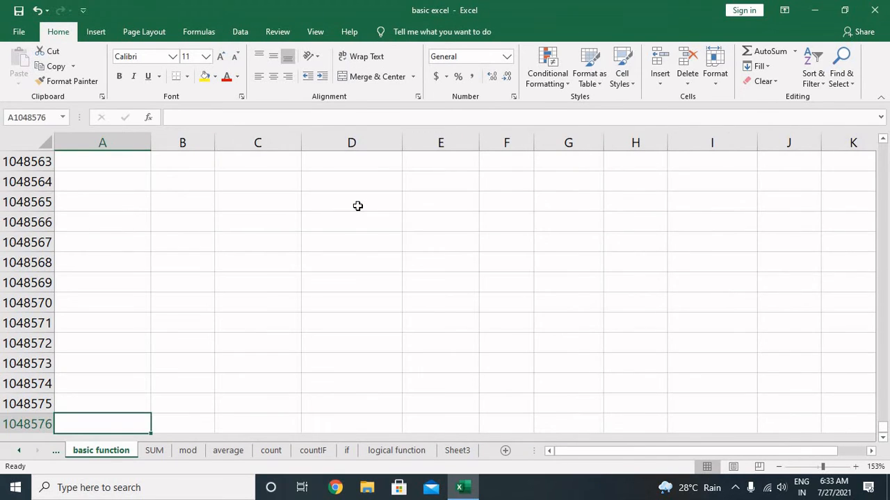
{"action": "key", "text": "ctrl+Right"}
{"action": "key", "text": "ctrl+Up"}
{"action": "key", "text": "ctrl+Home"}
{"action": "key", "text": "ctrl+a"}
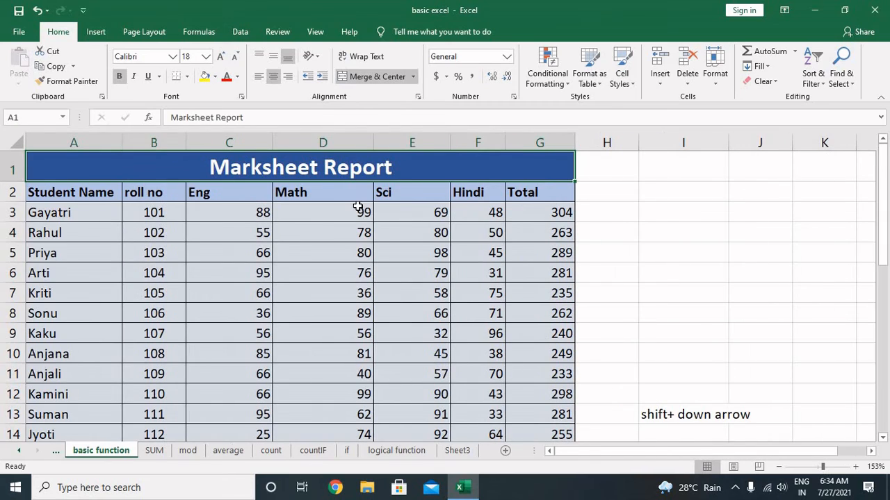
Step: Jump down the Student Name column from A2 to its last entry and the sheet's last row, and return to A1
{"action": "key", "text": "Down"}
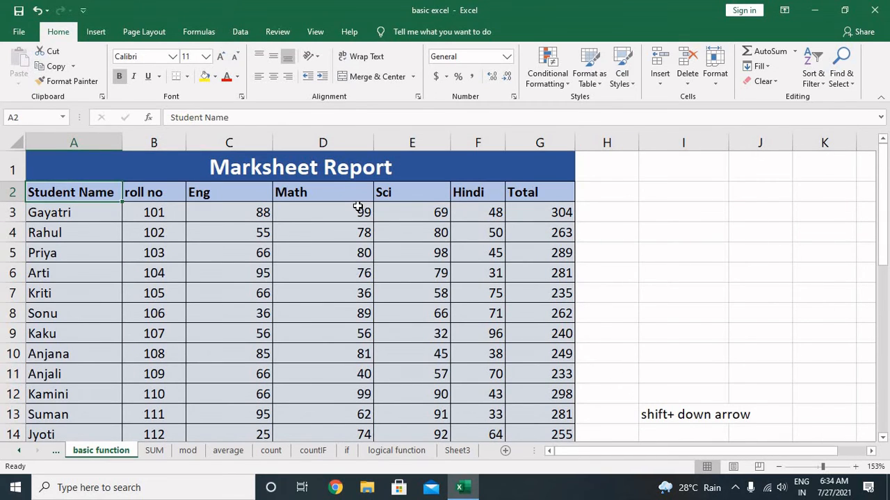
{"action": "key", "text": "ctrl+Down"}
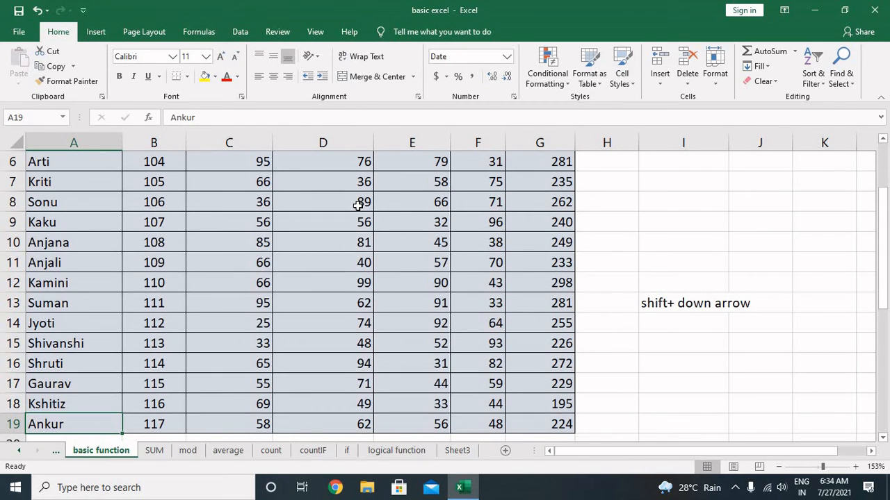
{"action": "key", "text": "ctrl+Down"}
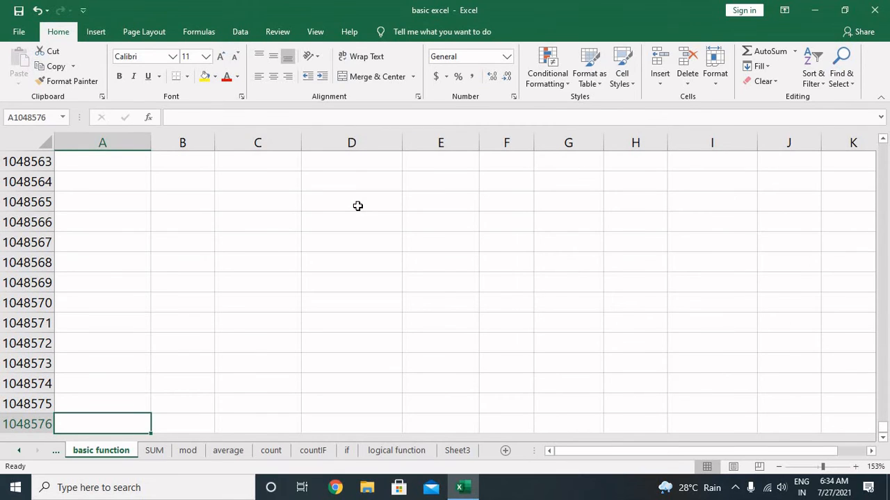
{"action": "key", "text": "ctrl+Right"}
{"action": "key", "text": "ctrl+Up"}
{"action": "key", "text": "ctrl+Home"}
{"action": "key", "text": "ctrl+a"}
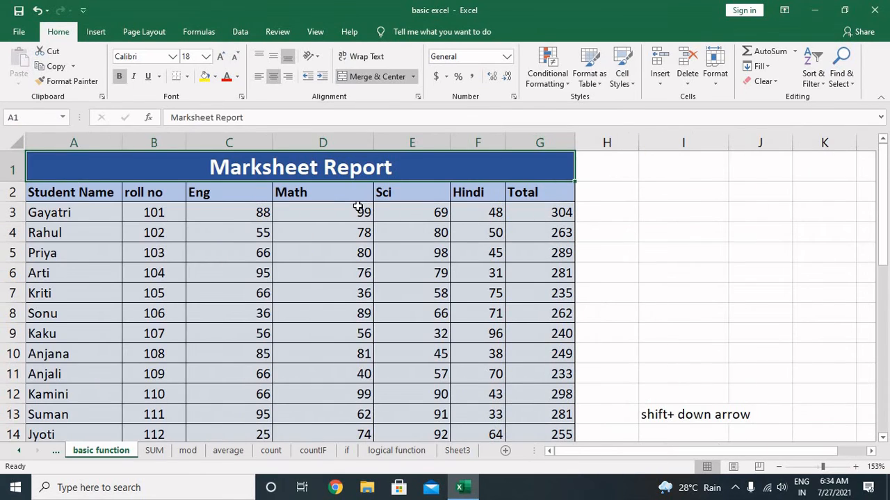
Step: Enter the note "selection" in K13, in the row of the "shift+ down arrow" entry
{"action": "key", "text": "Down"}
{"action": "key", "text": "Right"}
{"action": "key", "text": "Right"}
{"action": "key", "text": "Right"}
{"action": "key", "text": "Right"}
{"action": "key", "text": "Right"}
{"action": "key", "text": "Right"}
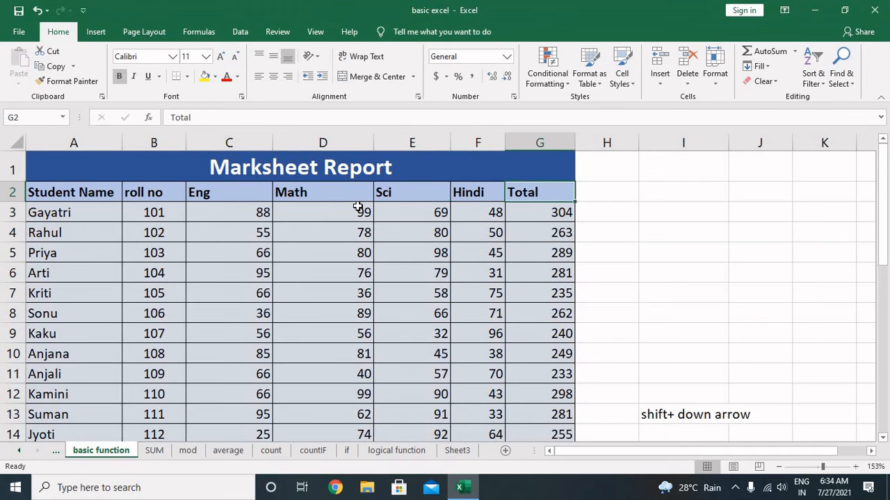
{"action": "key", "text": "Right"}
{"action": "key", "text": "Right"}
{"action": "key", "text": "Down"}
{"action": "key", "text": "Down"}
{"action": "key", "text": "Down"}
{"action": "key", "text": "Down"}
{"action": "key", "text": "Down"}
{"action": "key", "text": "Down"}
{"action": "key", "text": "Down"}
{"action": "key", "text": "Down"}
{"action": "key", "text": "Down"}
{"action": "key", "text": "Down"}
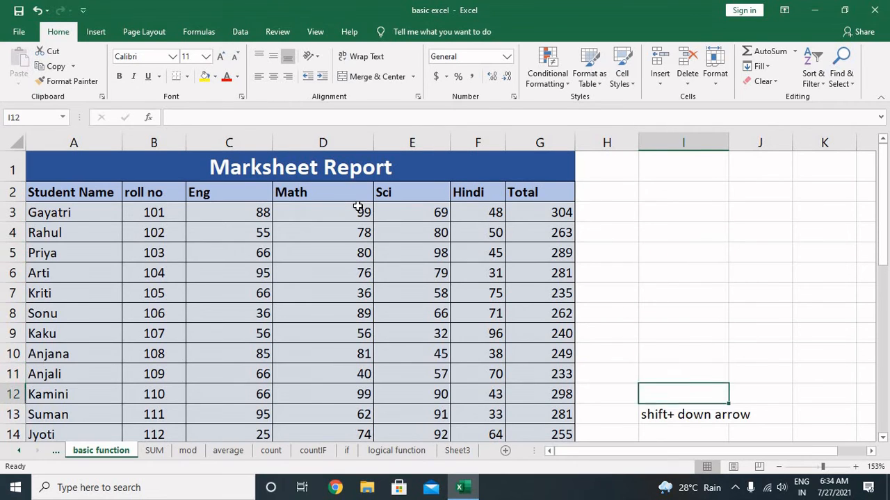
{"action": "key", "text": "Down"}
{"action": "key", "text": "Down"}
{"action": "key", "text": "Up"}
{"action": "key", "text": "Right"}
{"action": "key", "text": "Right"}
{"action": "type", "text": "selection"}
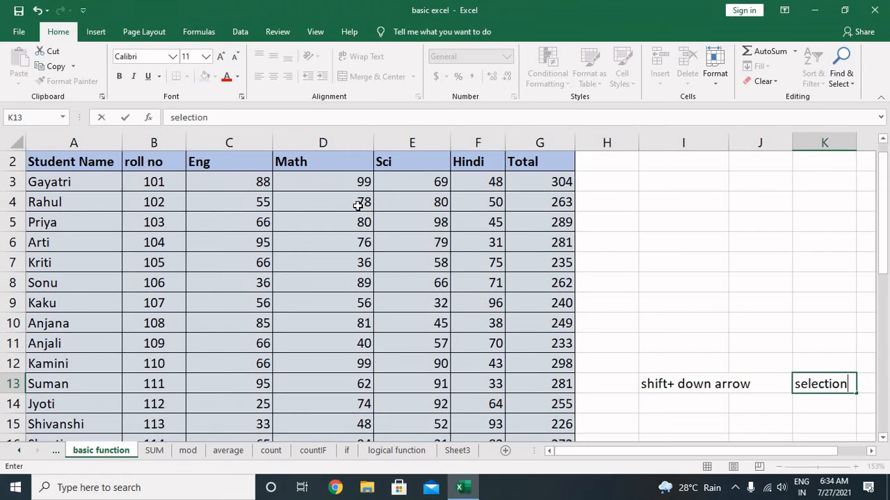
Step: Reword the note in K13 to "multiple cell selection"
{"action": "key", "text": "BackSpace"}
{"action": "type", "text": "l"}
{"action": "type", "text": "u"}
{"action": "key", "text": "BackSpace"}
{"action": "key", "text": "BackSpace"}
{"action": "type", "text": "multiple"}
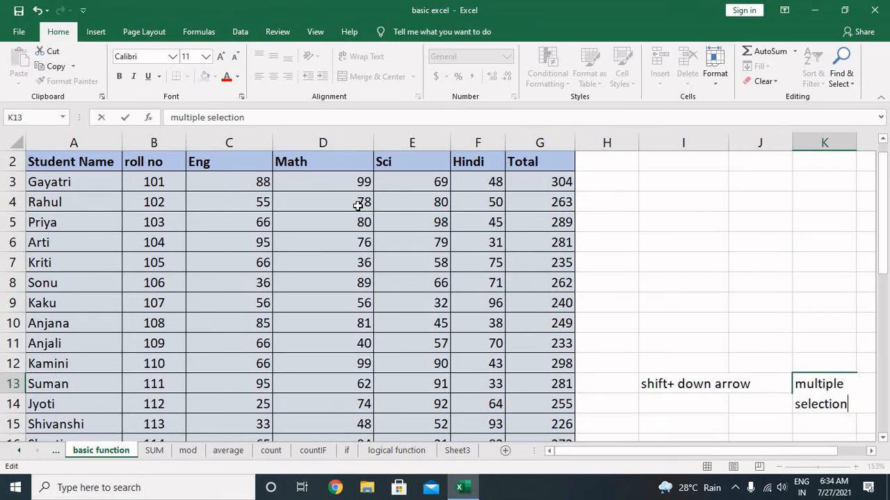
{"action": "type", "text": "cell"}
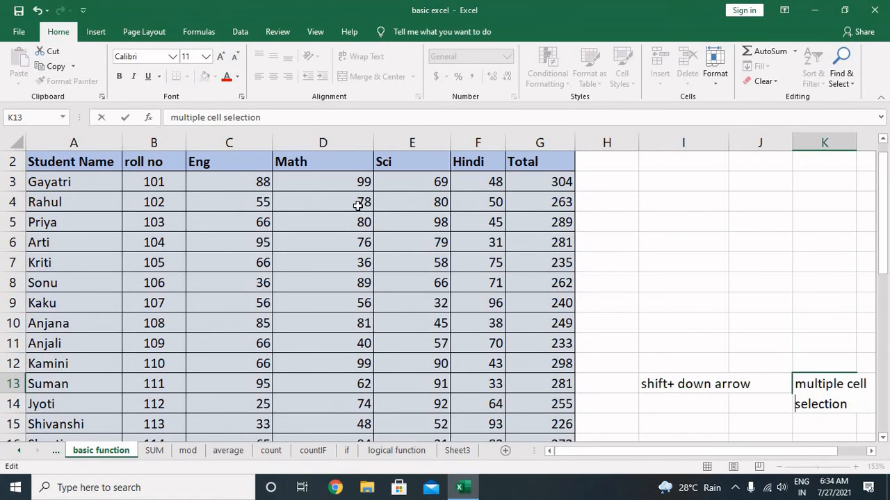
{"action": "key", "text": "Return"}
{"action": "key", "text": "Up"}
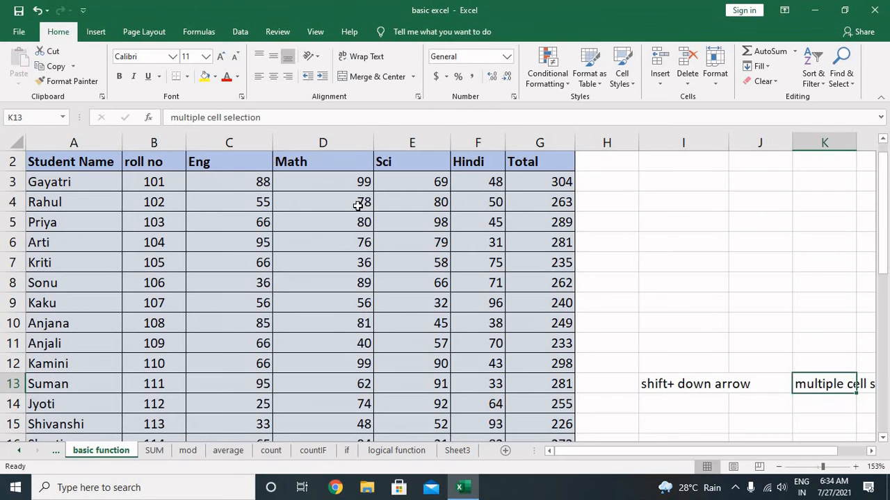
Step: Add the note "last column" in I14 and its shortcut "ctrl+right arrow" in K14
{"action": "key", "text": "Right"}
{"action": "key", "text": "Left"}
{"action": "key", "text": "Left"}
{"action": "key", "text": "Left"}
{"action": "key", "text": "Down"}
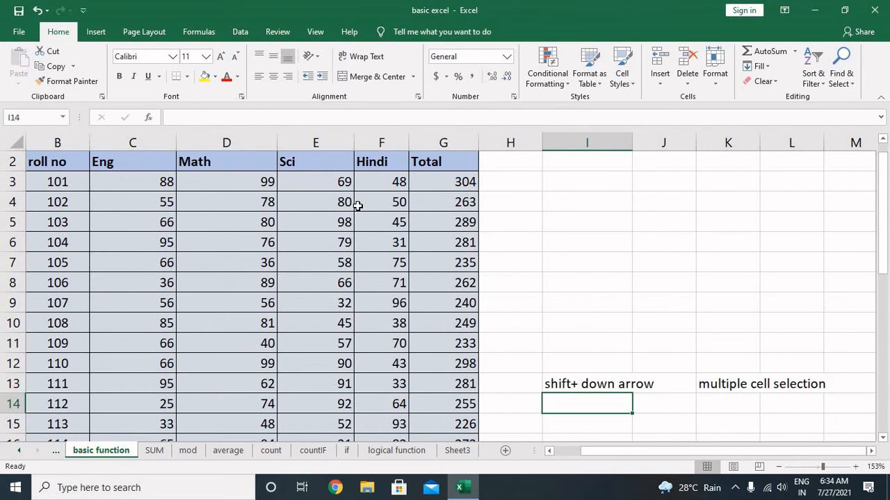
{"action": "type", "text": "last"}
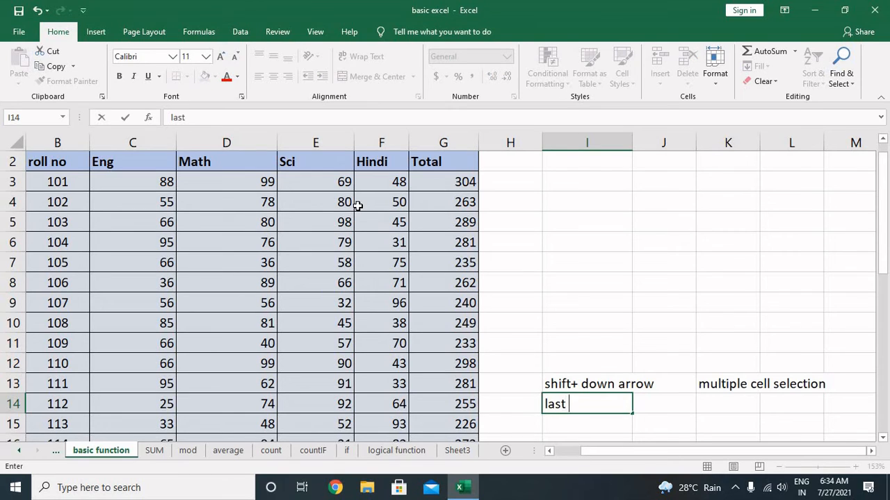
{"action": "type", "text": " column"}
{"action": "key", "text": "Tab"}
{"action": "key", "text": "Tab"}
{"action": "type", "text": "c"}
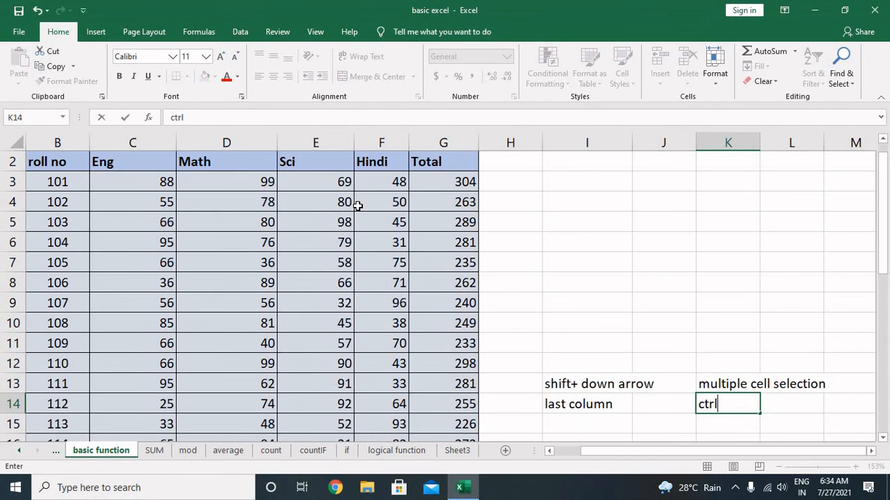
{"action": "type", "text": "trl+right"}
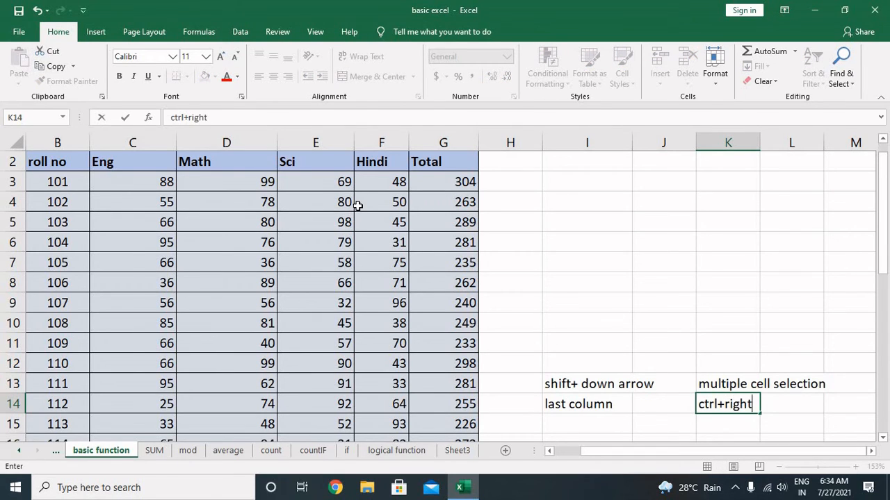
{"action": "type", "text": " arrow"}
{"action": "key", "text": "Return"}
Step: Add the label "last row" in I15, beneath the "last column" note
{"action": "key", "text": "Left"}
{"action": "key", "text": "Left"}
{"action": "type", "text": "last "}
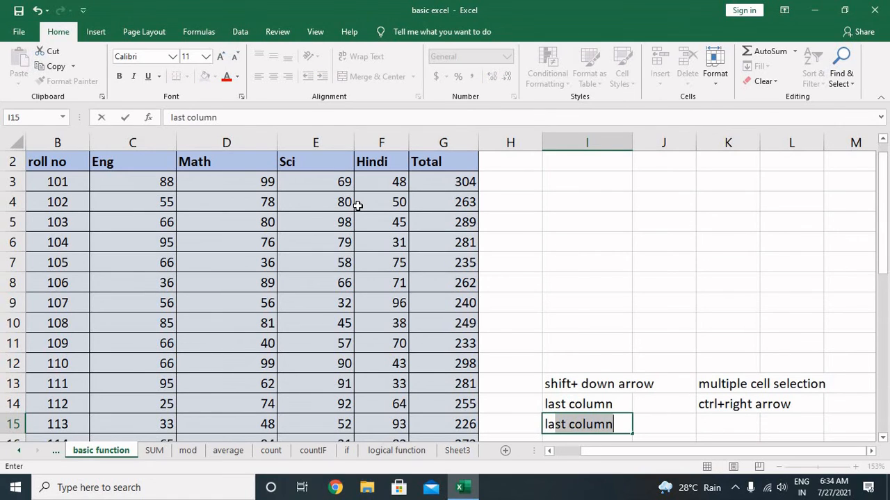
{"action": "type", "text": "rows"}
{"action": "key", "text": "Return"}
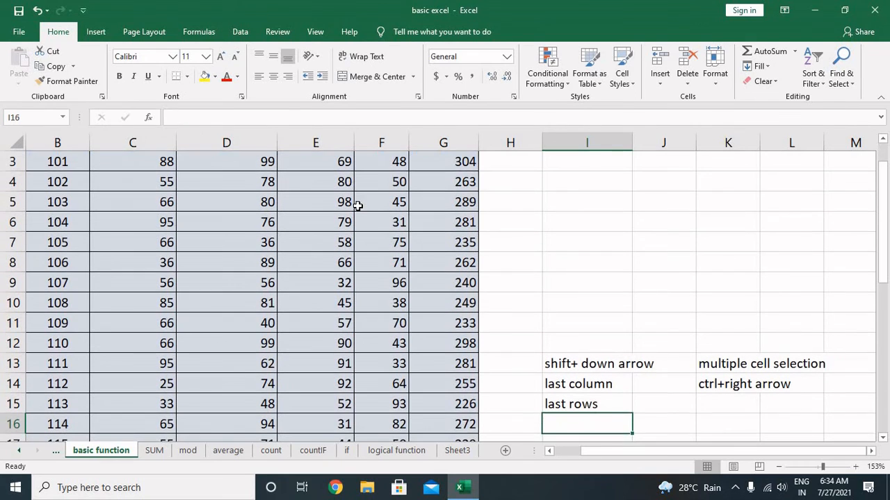
{"action": "key", "text": "Up"}
{"action": "key", "text": "Right"}
{"action": "key", "text": "Left"}
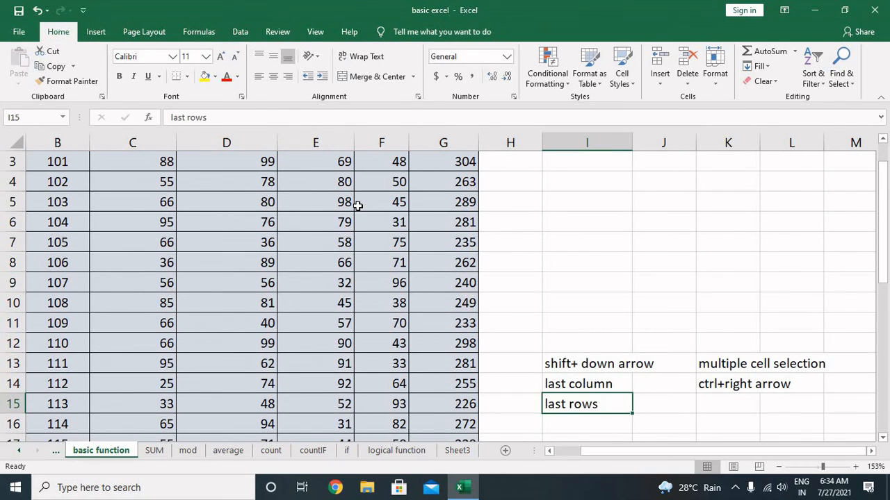
{"action": "key", "text": "F2"}
{"action": "key", "text": "Right"}
{"action": "key", "text": "Right"}
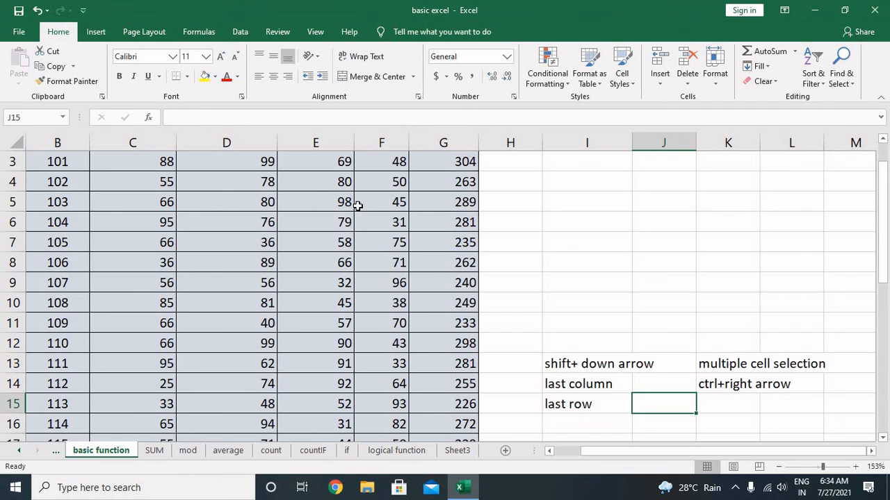
Step: Enter the shortcut "ctrl+ down arrow" in K15 for the last row note
{"action": "type", "text": "ctrl+"}
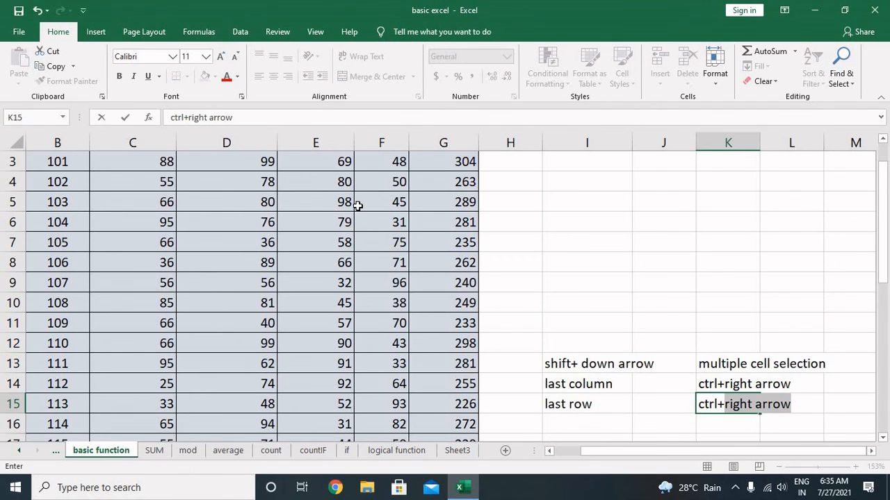
{"action": "type", "text": " dow"}
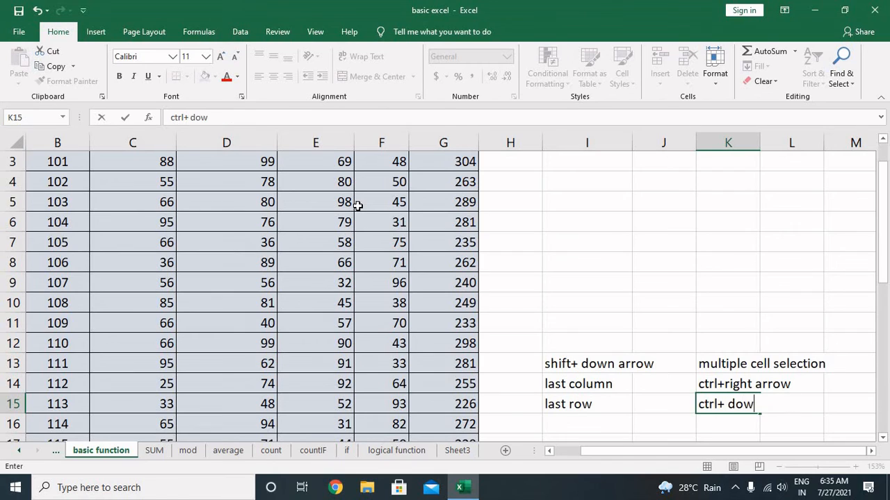
{"action": "type", "text": "n arrro"}
{"action": "key", "text": "BackSpace"}
{"action": "key", "text": "BackSpace"}
{"action": "type", "text": "ow"}
{"action": "key", "text": "Return"}
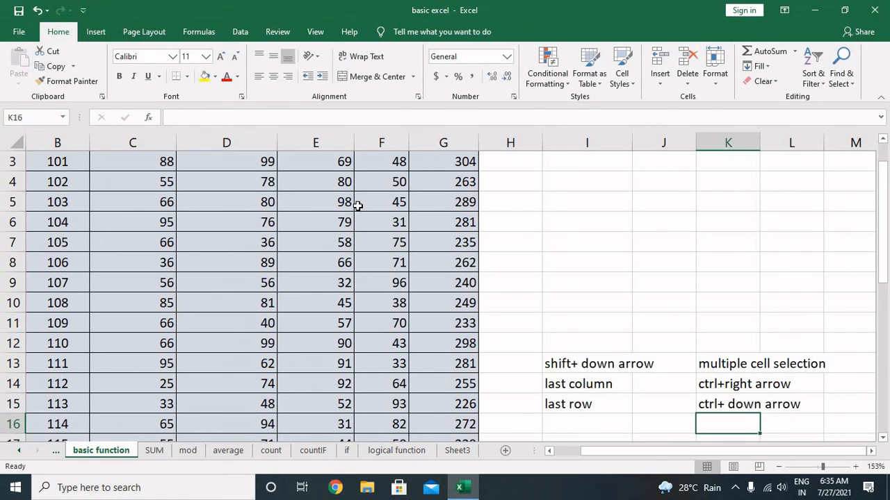
Step: Add the note "first column" in I16 and the shortcut "ctrl+up arrow" in K16
{"action": "key", "text": "Left"}
{"action": "key", "text": "Left"}
{"action": "type", "text": "f"}
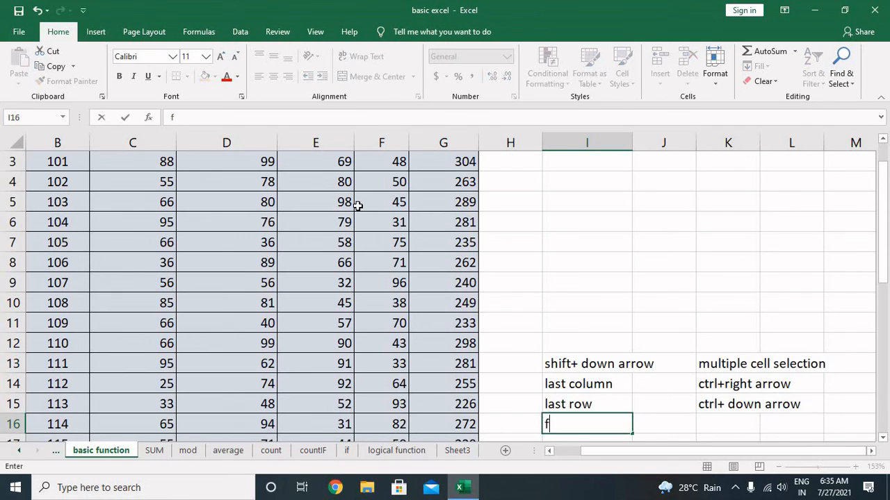
{"action": "type", "text": "irst column"}
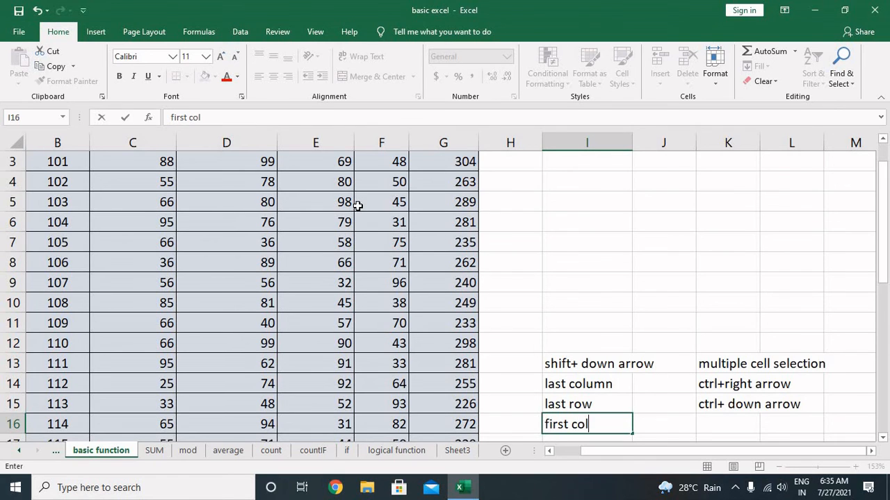
{"action": "key", "text": "Return"}
{"action": "key", "text": "Up"}
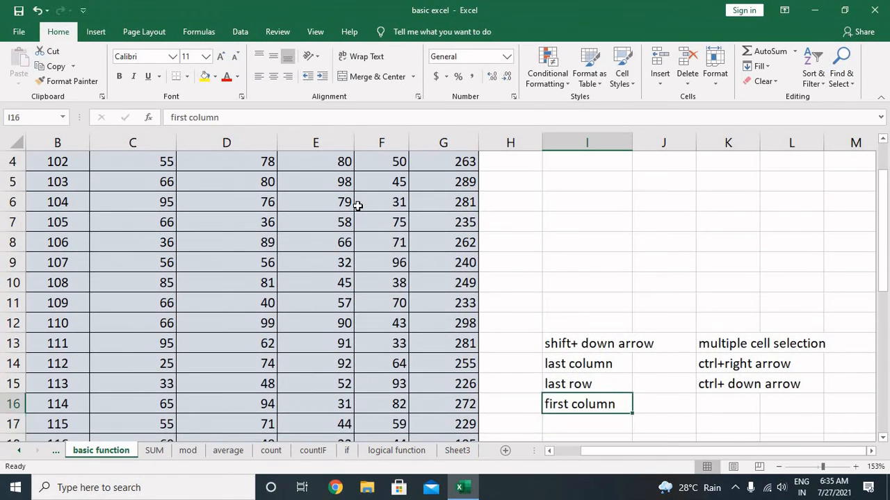
{"action": "key", "text": "Right"}
{"action": "key", "text": "Right"}
{"action": "type", "text": "ctrl"}
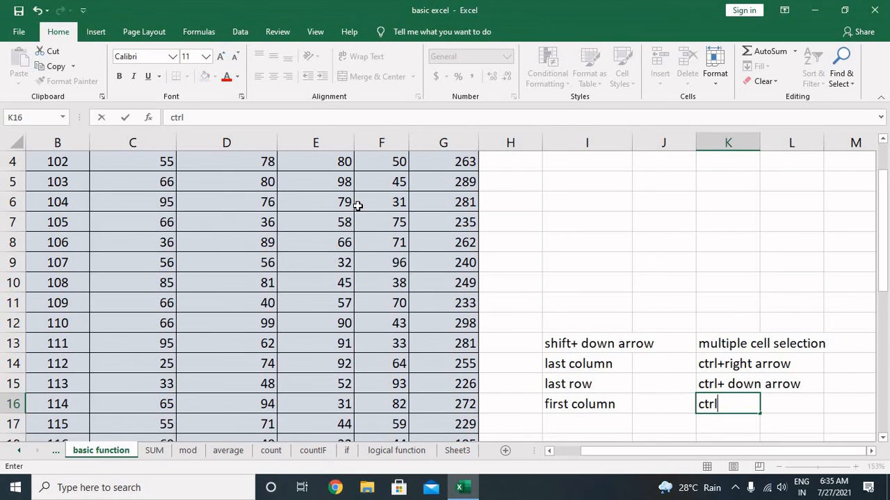
{"action": "type", "text": "+up arrow"}
{"action": "key", "text": "Return"}
Step: Add the label "first row" in I17, beneath the "first column" note
{"action": "key", "text": "Left"}
{"action": "key", "text": "Left"}
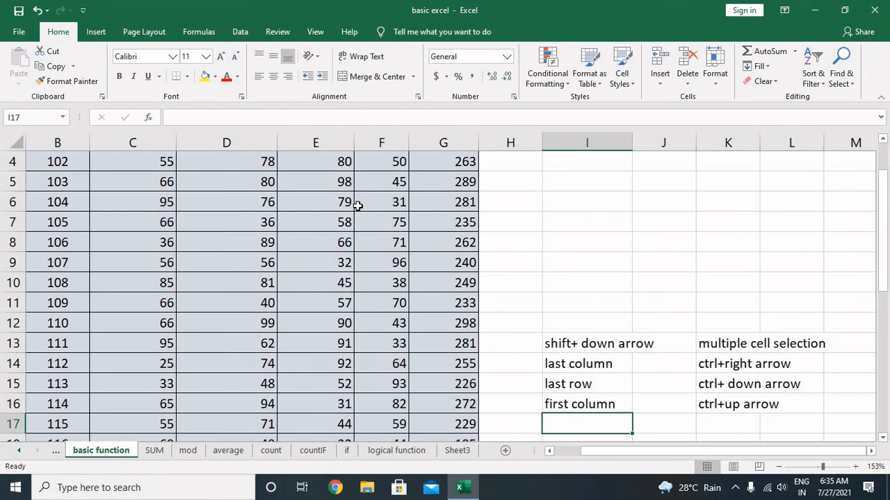
{"action": "type", "text": "first row"}
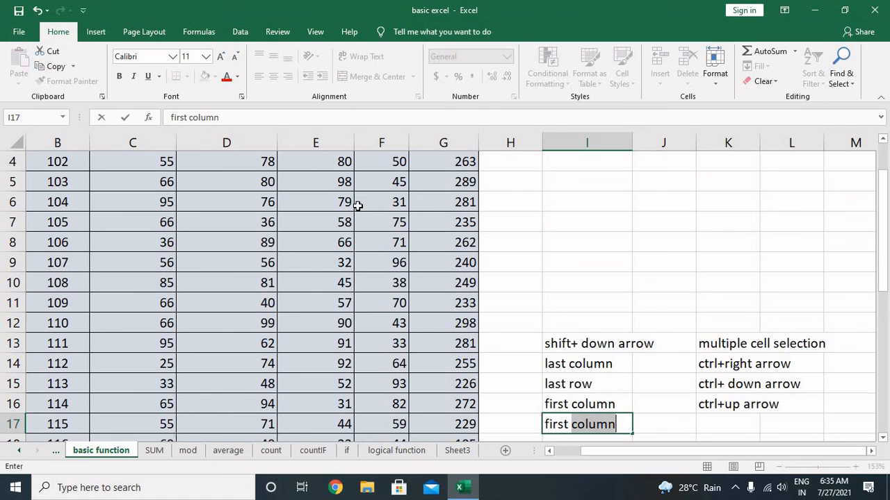
{"action": "key", "text": "Return"}
{"action": "key", "text": "Up"}
{"action": "key", "text": "Right"}
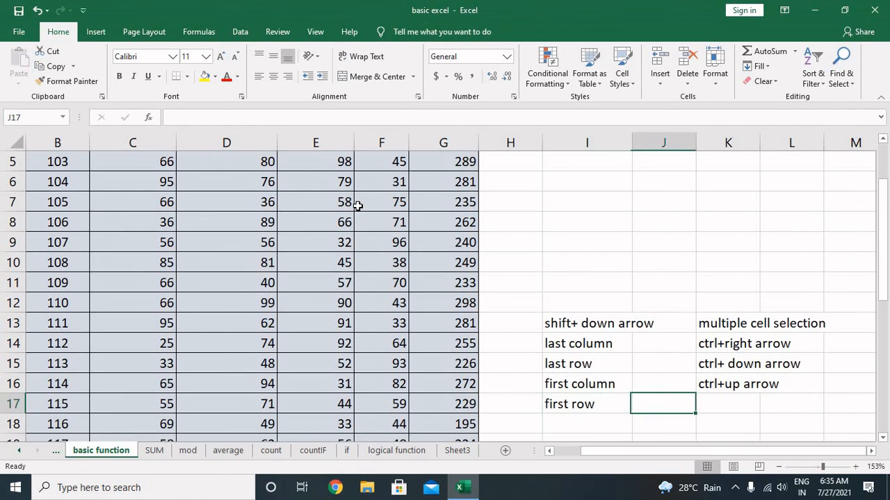
Step: Enter the shortcut "ctrl+left arrow" in K17 for the first row note
{"action": "key", "text": "Right"}
{"action": "type", "text": "ctr"}
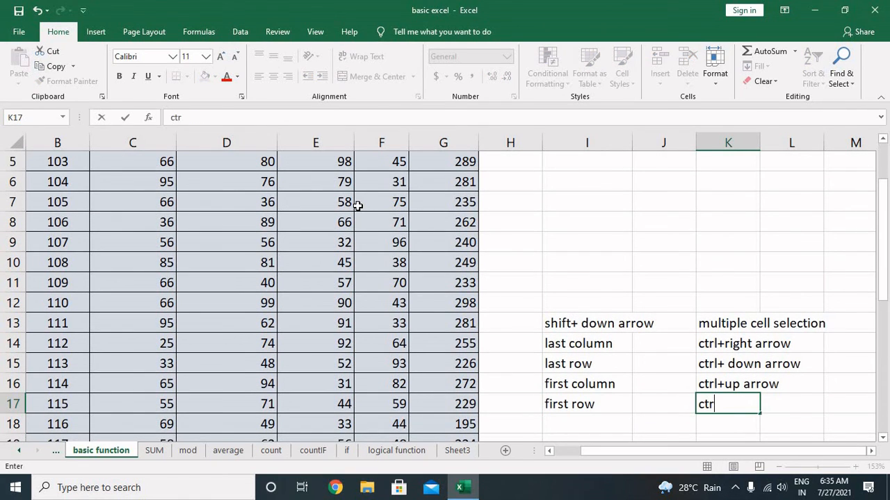
{"action": "type", "text": "l+right"}
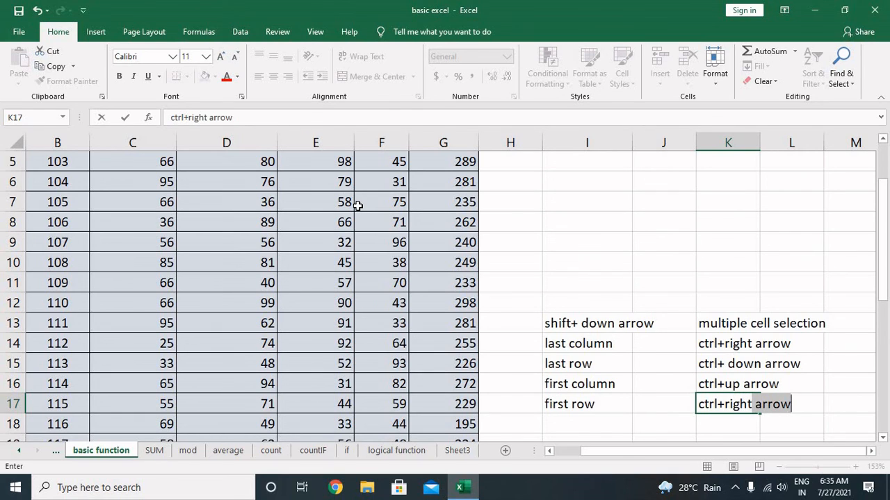
{"action": "key", "text": "BackSpace"}
{"action": "key", "text": "BackSpace"}
{"action": "key", "text": "BackSpace"}
{"action": "key", "text": "BackSpace"}
{"action": "key", "text": "BackSpace"}
{"action": "key", "text": "BackSpace"}
{"action": "type", "text": "left aro"}
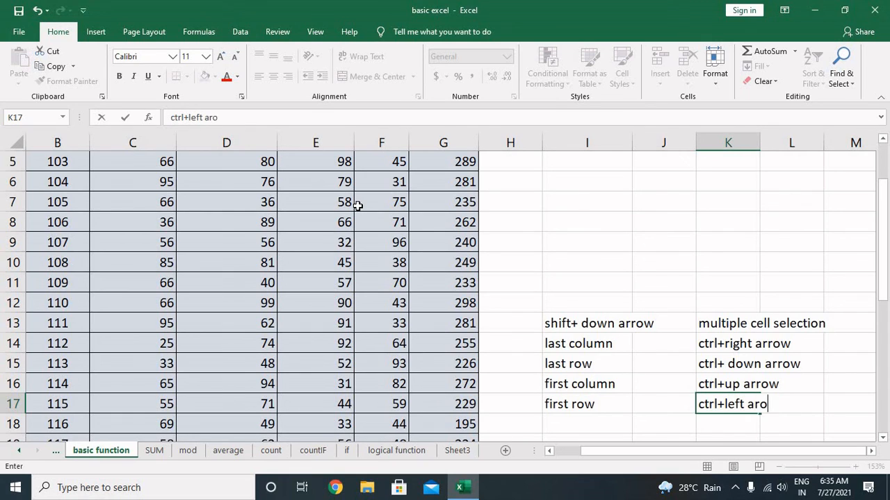
{"action": "key", "text": "BackSpace"}
{"action": "type", "text": "rrow"}
{"action": "key", "text": "Return"}
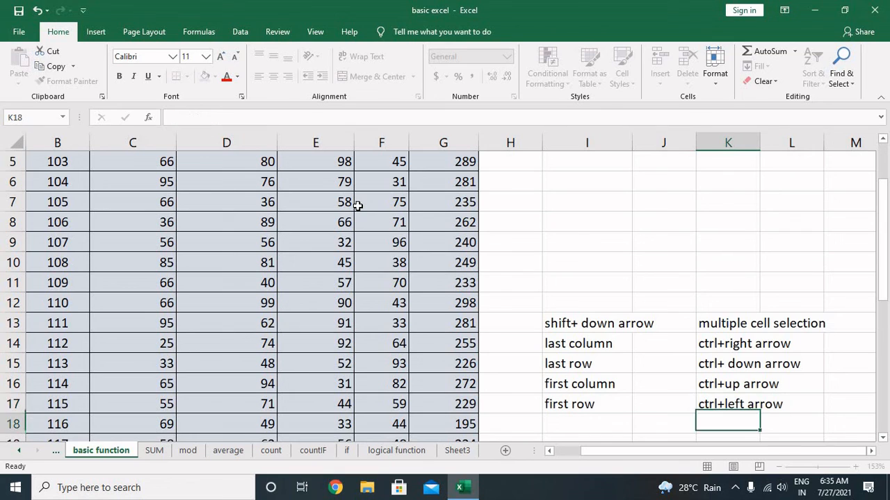
Step: Enter the formula =G3/4 in H3 to average the first student's total over the four subjects
{"action": "key", "text": "Up"}
{"action": "key", "text": "Left"}
{"action": "key", "text": "Left"}
{"action": "key", "text": "Left"}
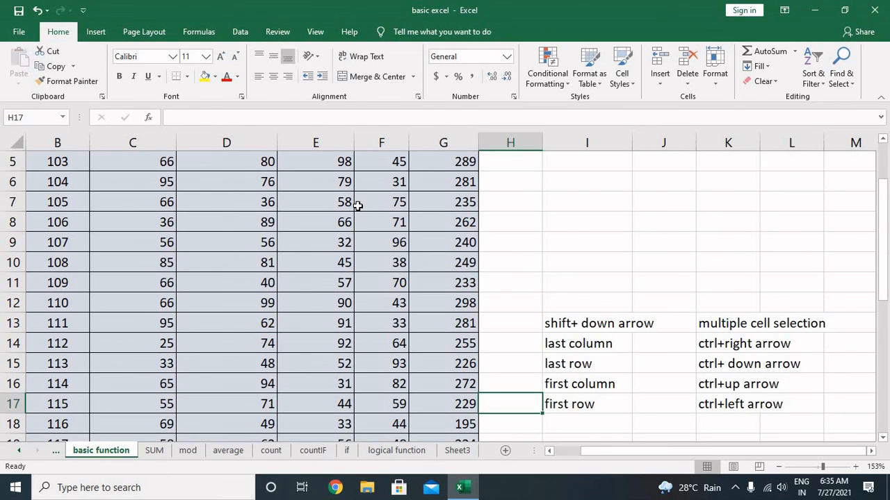
{"action": "key", "text": "Right"}
{"action": "key", "text": "Up"}
{"action": "key", "text": "Up"}
{"action": "key", "text": "Up"}
{"action": "key", "text": "Up"}
{"action": "key", "text": "Up"}
{"action": "key", "text": "Up"}
{"action": "key", "text": "Up"}
{"action": "key", "text": "Up"}
{"action": "key", "text": "Up"}
{"action": "key", "text": "Up"}
{"action": "key", "text": "Up"}
{"action": "key", "text": "Up"}
{"action": "key", "text": "Up"}
{"action": "key", "text": "Up"}
{"action": "key", "text": "Up"}
{"action": "key", "text": "Up"}
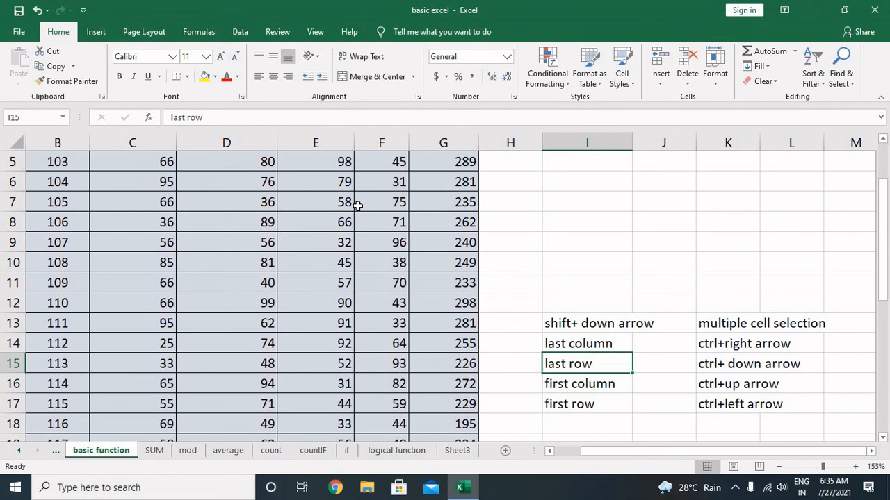
{"action": "key", "text": "Left"}
{"action": "key", "text": "Left"}
{"action": "key", "text": "Down"}
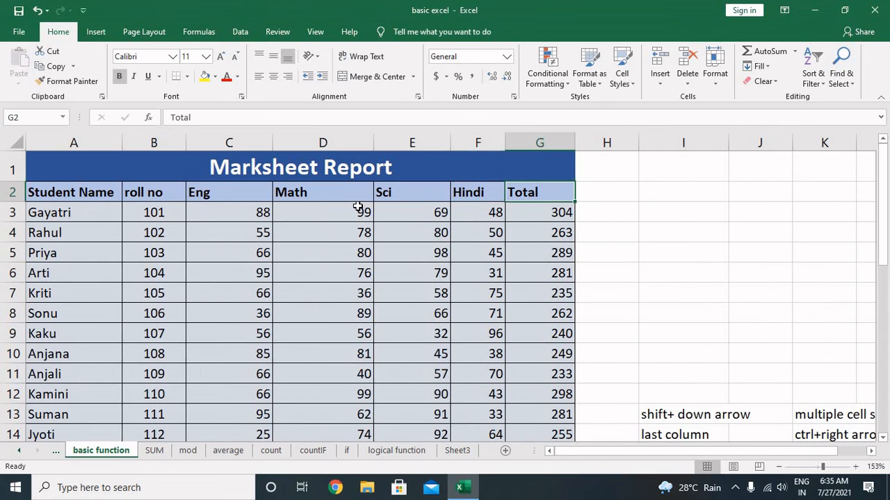
{"action": "key", "text": "Down"}
{"action": "key", "text": "Right"}
{"action": "key", "text": "Down"}
{"action": "key", "text": "Down"}
{"action": "key", "text": "Down"}
{"action": "key", "text": "Up"}
{"action": "key", "text": "Up"}
{"action": "key", "text": "Up"}
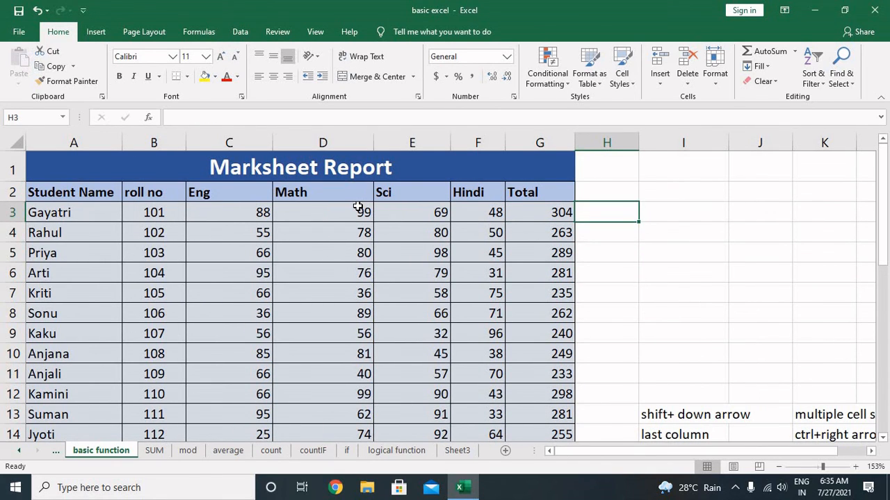
{"action": "type", "text": "="}
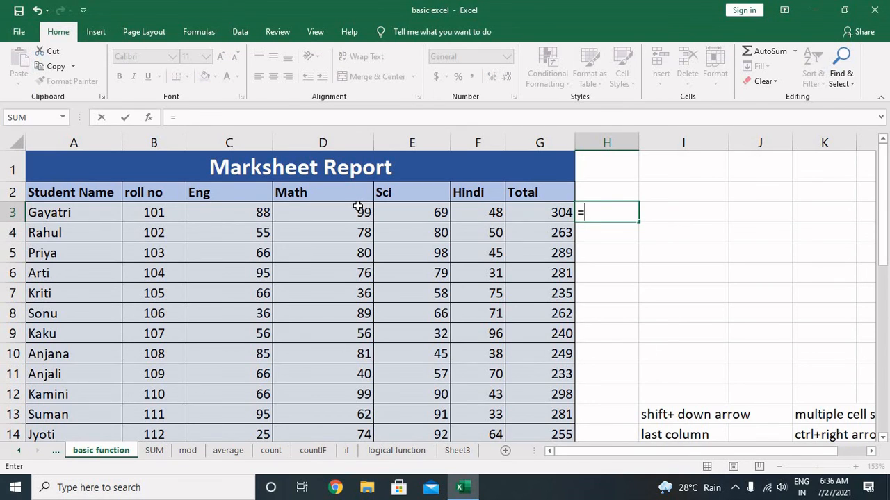
{"action": "key", "text": "Left"}
{"action": "type", "text": "/"}
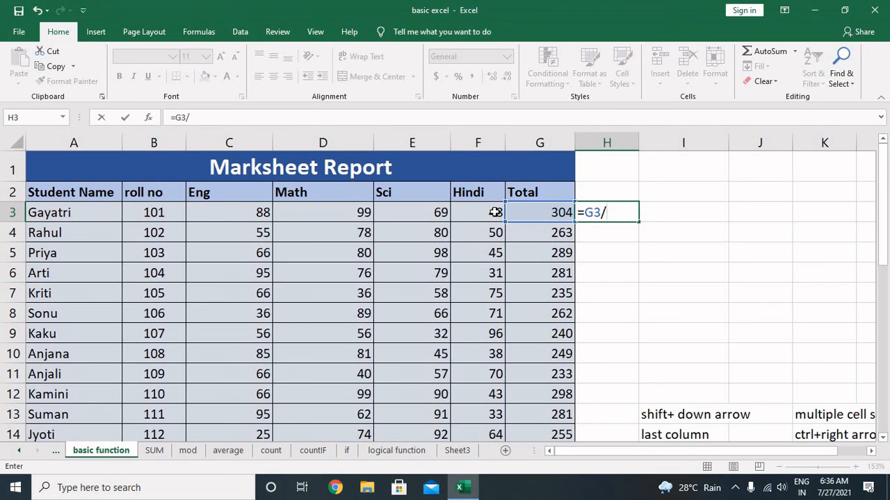
{"action": "type", "text": "4"}
{"action": "key", "text": "Return"}
Step: Fill the average formula from H3 down to the last student in H19
{"action": "key", "text": "Up"}
{"action": "key", "text": "shift+Down"}
{"action": "key", "text": "shift+Down"}
{"action": "key", "text": "shift+Down"}
{"action": "key", "text": "shift+Down"}
{"action": "key", "text": "shift+Down"}
{"action": "key", "text": "shift+Down"}
{"action": "key", "text": "shift+Down"}
{"action": "key", "text": "shift+Down"}
{"action": "key", "text": "shift+Down"}
{"action": "key", "text": "shift+Down"}
{"action": "key", "text": "shift+Down"}
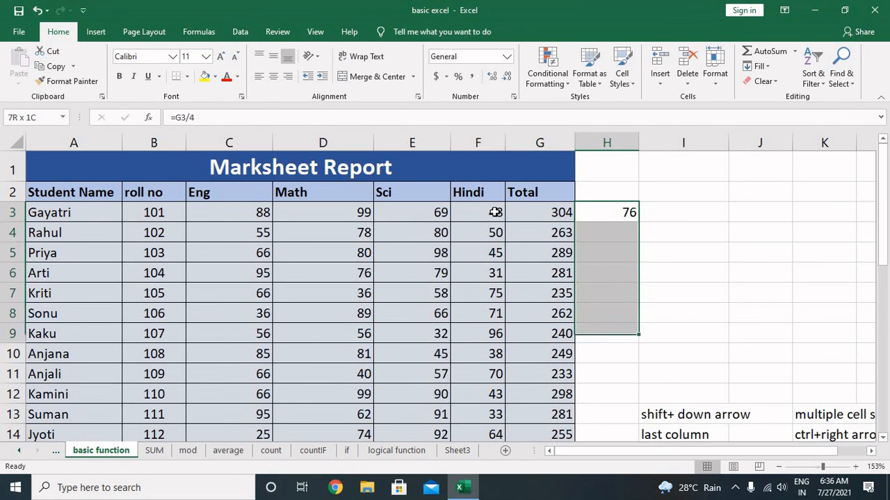
{"action": "key", "text": "shift+Down"}
{"action": "key", "text": "shift+Down"}
{"action": "key", "text": "shift+Down"}
{"action": "key", "text": "shift+Down"}
{"action": "key", "text": "shift+Down"}
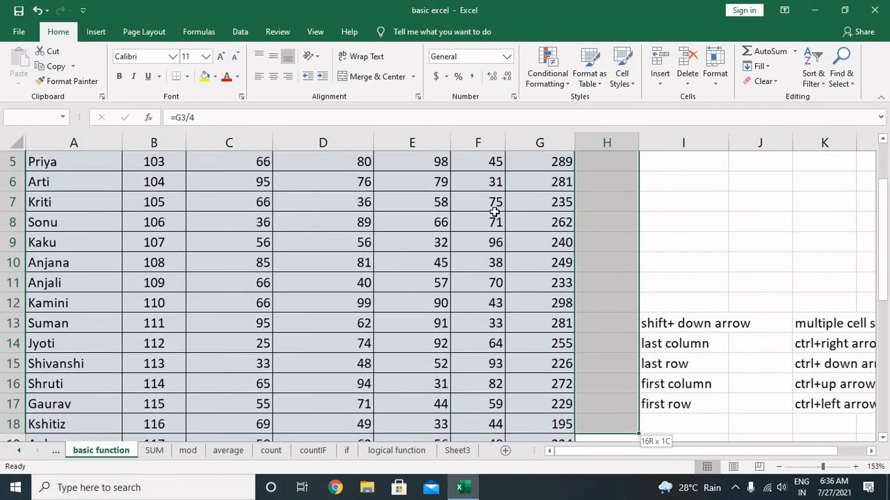
{"action": "key", "text": "ctrl+d"}
{"action": "key", "text": "Up"}
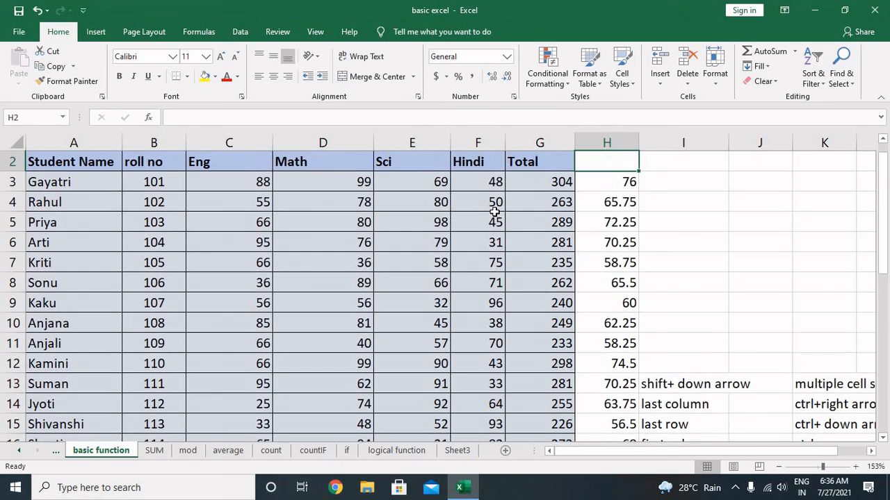
Step: Move the block of shortcut notes in rows 13 to 17 one column over so it starts at J13
{"action": "scroll", "coordinate": [561, 238], "scroll_direction": "up", "scroll_amount": 1}
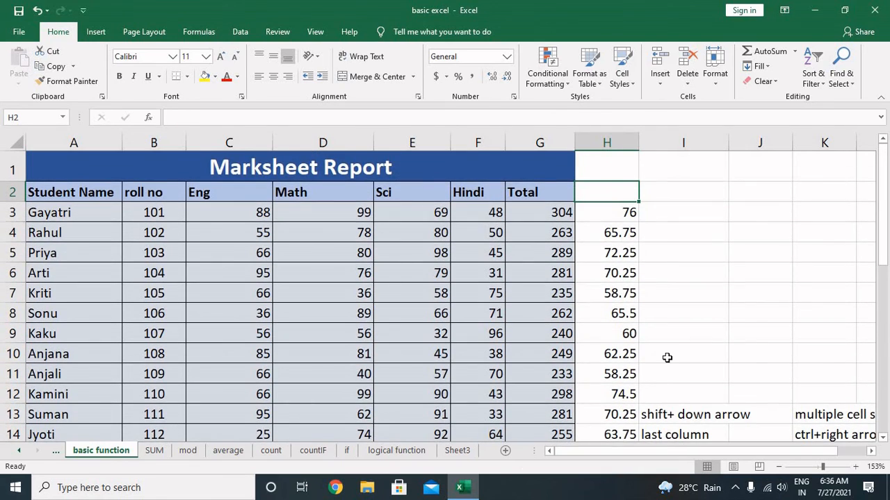
{"action": "scroll", "coordinate": [667, 357], "scroll_direction": "down", "scroll_amount": 3}
{"action": "left_click_drag", "start_coordinate": [682, 231], "coordinate": [704, 315]}
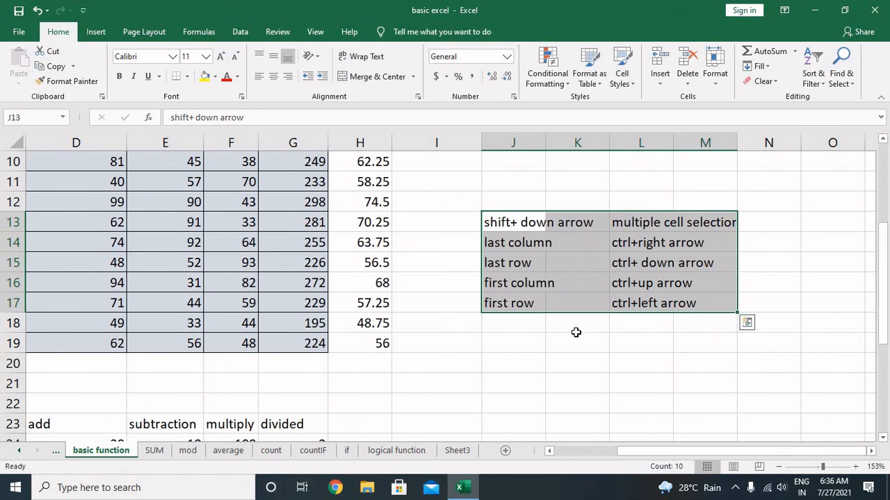
{"action": "scroll", "coordinate": [398, 363], "scroll_direction": "up", "scroll_amount": 3}
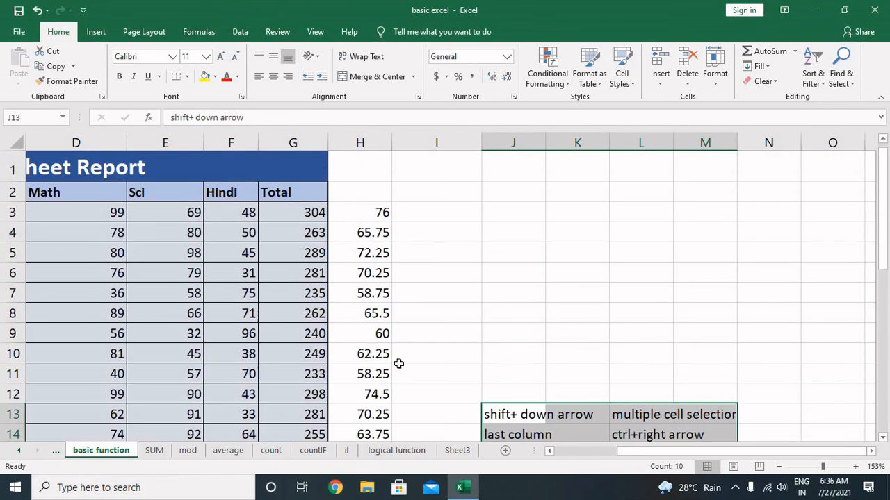